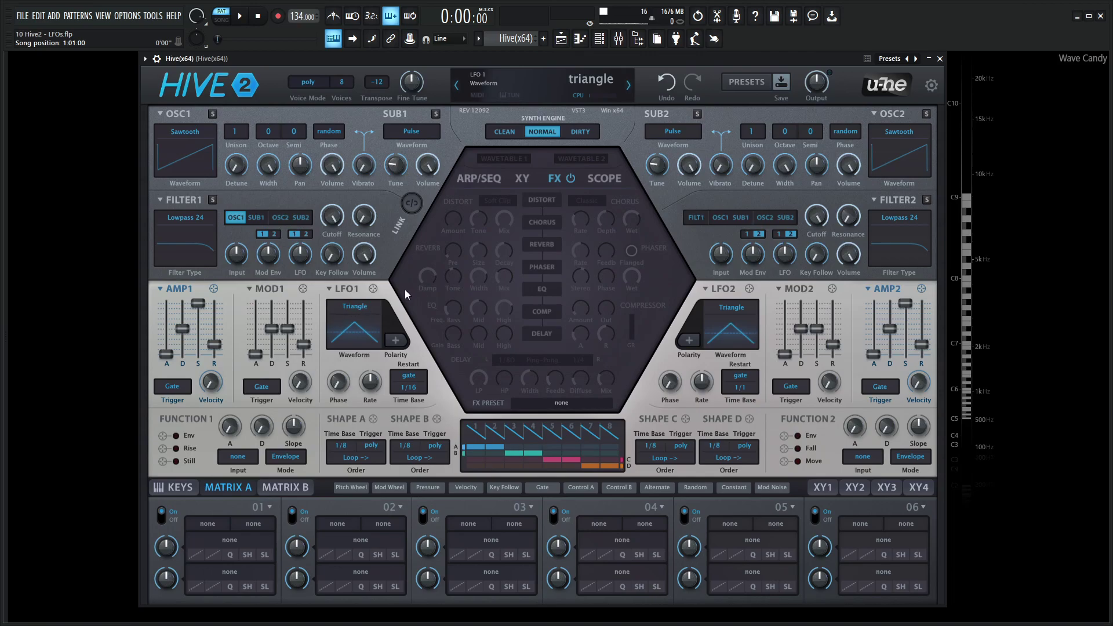
# - Step LFO1 from sine through the saw, square and random shapes, ending on Random Glide
pyautogui.click(364, 313)
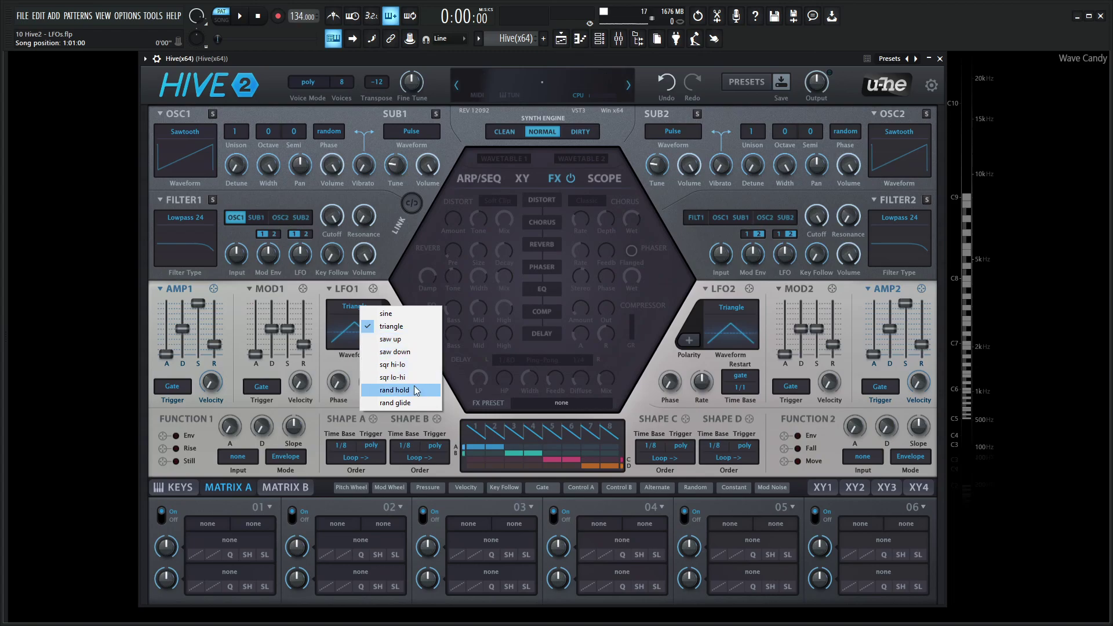
pyautogui.click(405, 314)
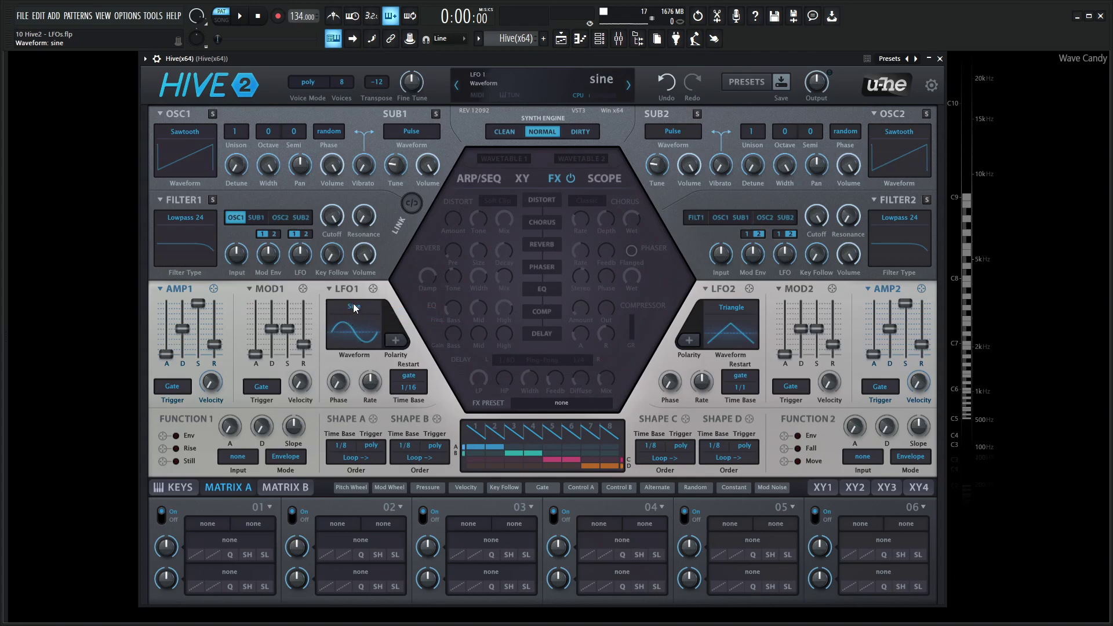
pyautogui.scroll(-2, 362, 307)
pyautogui.scroll(-1, 376, 326)
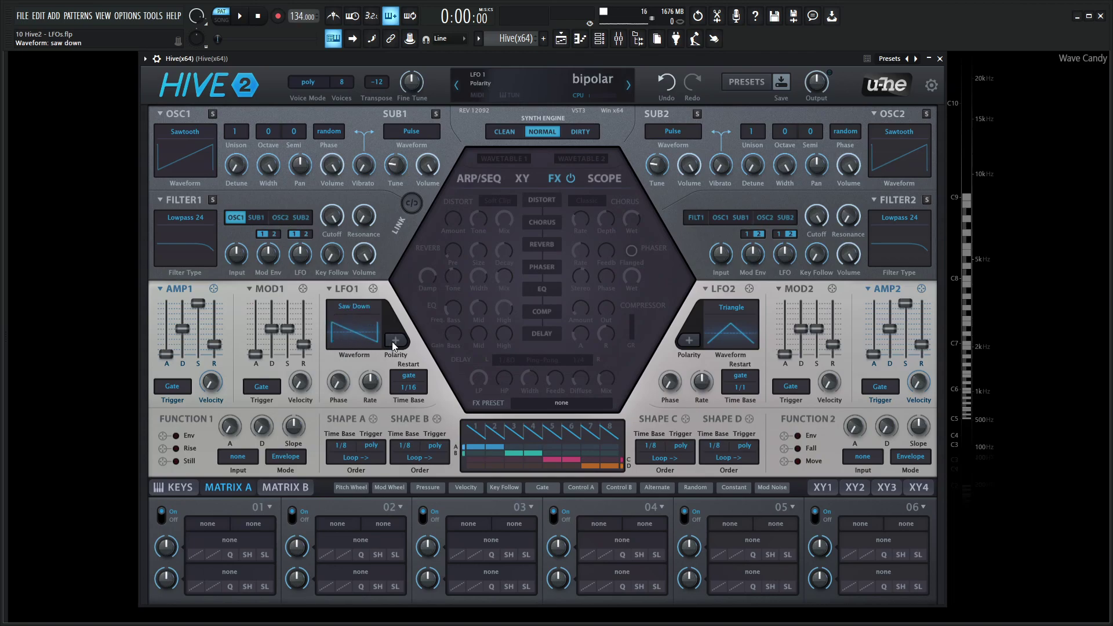
pyautogui.scroll(-1, 368, 310)
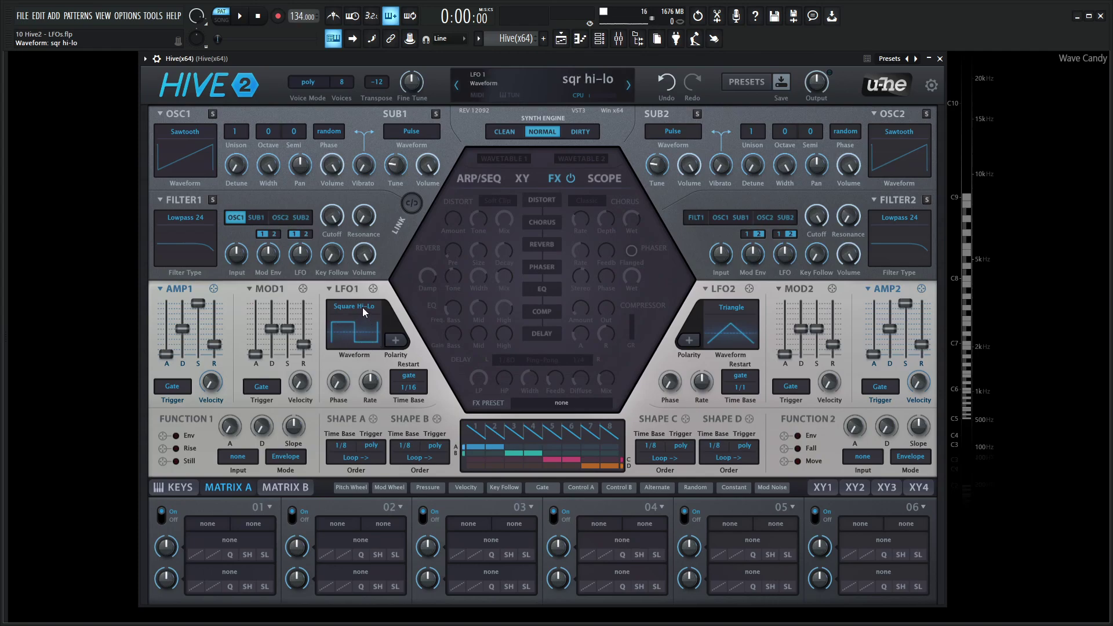
pyautogui.scroll(-1, 362, 307)
pyautogui.scroll(-1, 363, 308)
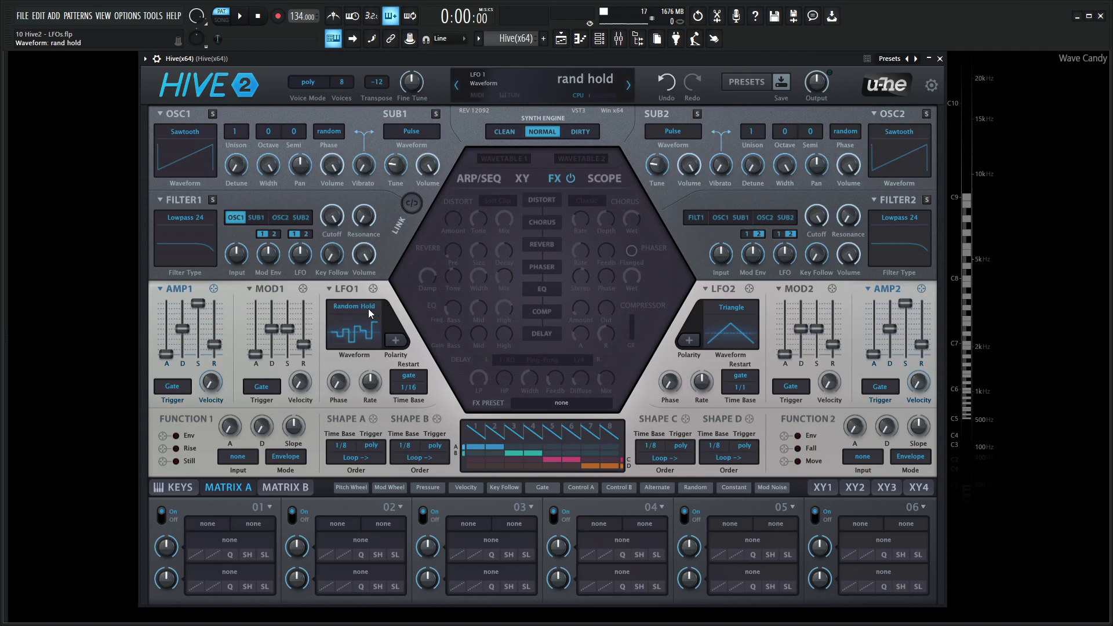
pyautogui.scroll(-1, 371, 313)
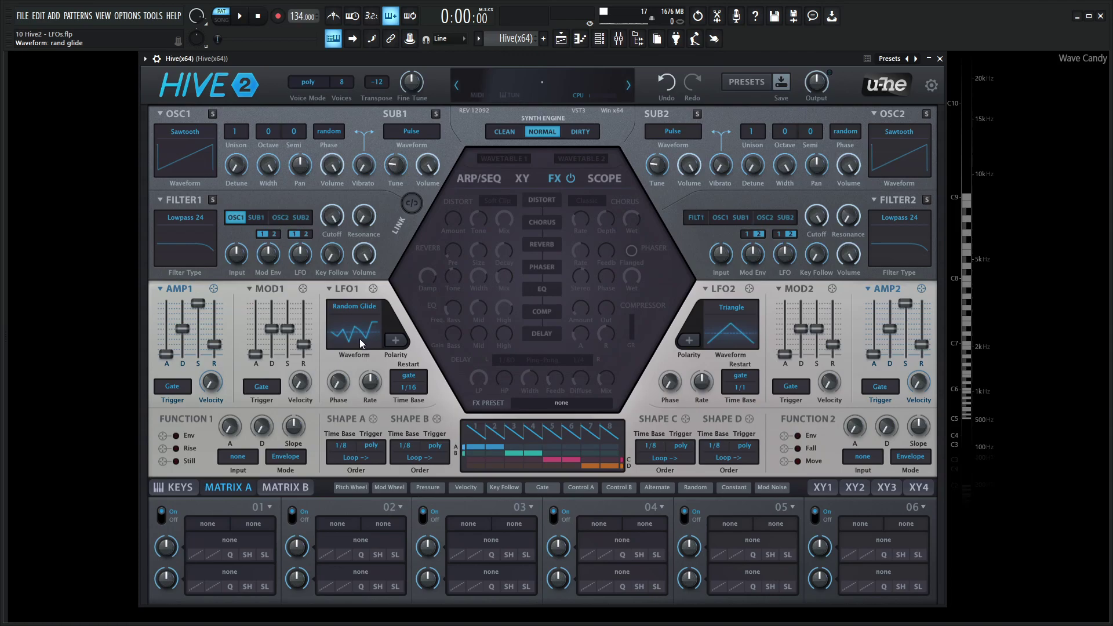
# - Route LFO1 to Oscillator 1's semitone tune in matrix slot 01 and set its depth
pyautogui.click(372, 289)
pyautogui.moveTo(373, 289); pyautogui.dragTo(293, 133)
pyautogui.moveTo(175, 549); pyautogui.dragTo(176, 496)
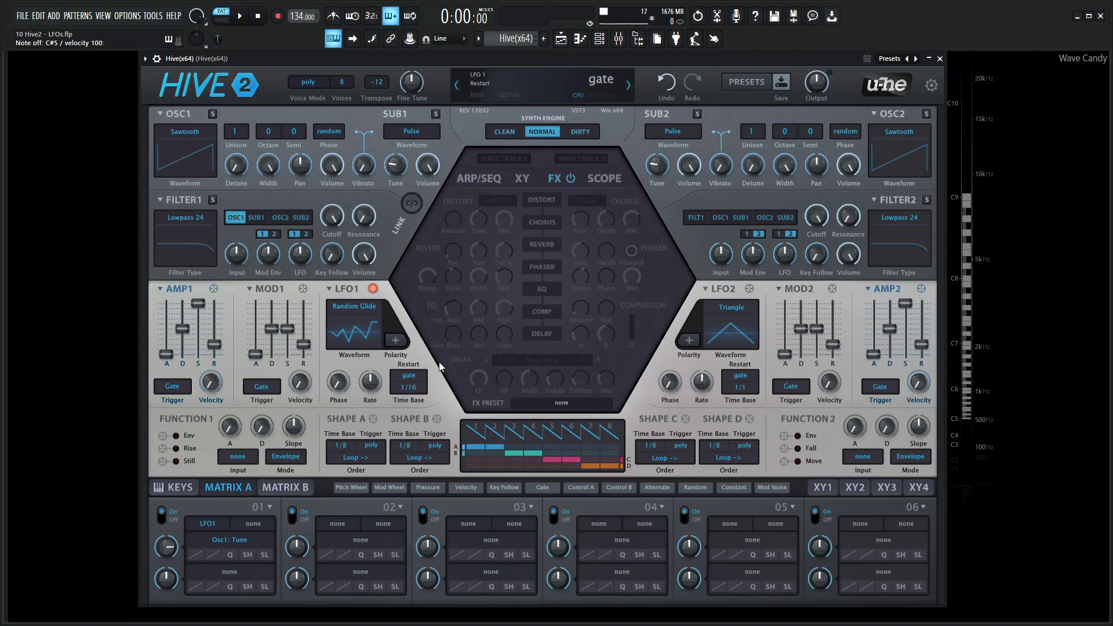
# - Compare LFO1's bipolar and positive polarity, leaving it positive
pyautogui.click(395, 342)
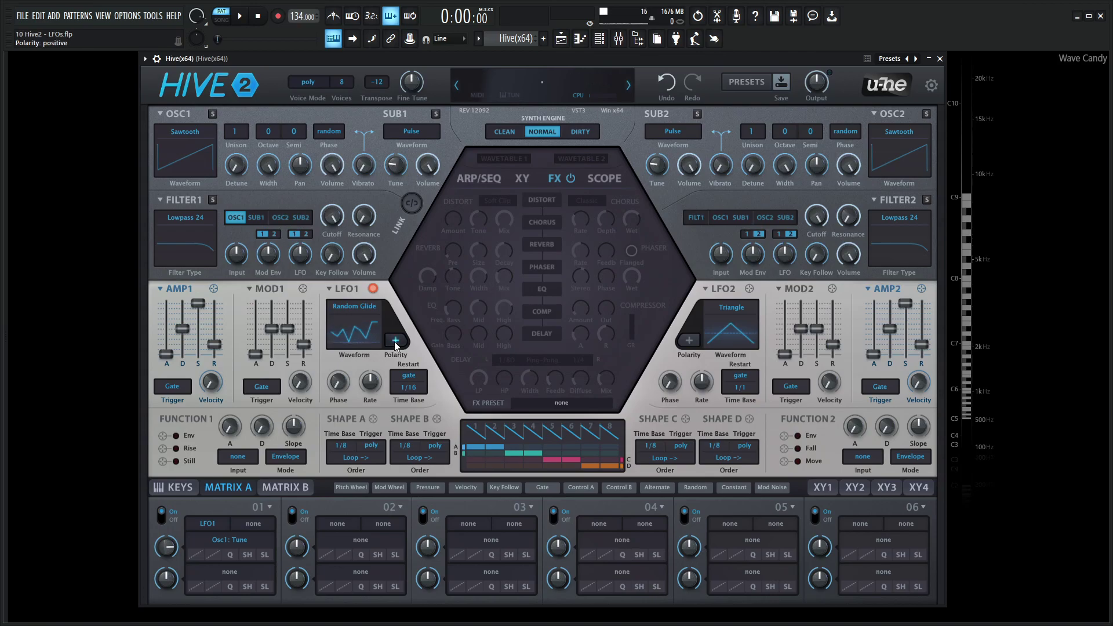
pyautogui.click(395, 342)
pyautogui.click(395, 342)
# - Reload the init patch, raise LFO1's phase to 50, then toggle polarity positive and back
pyautogui.click(559, 87)
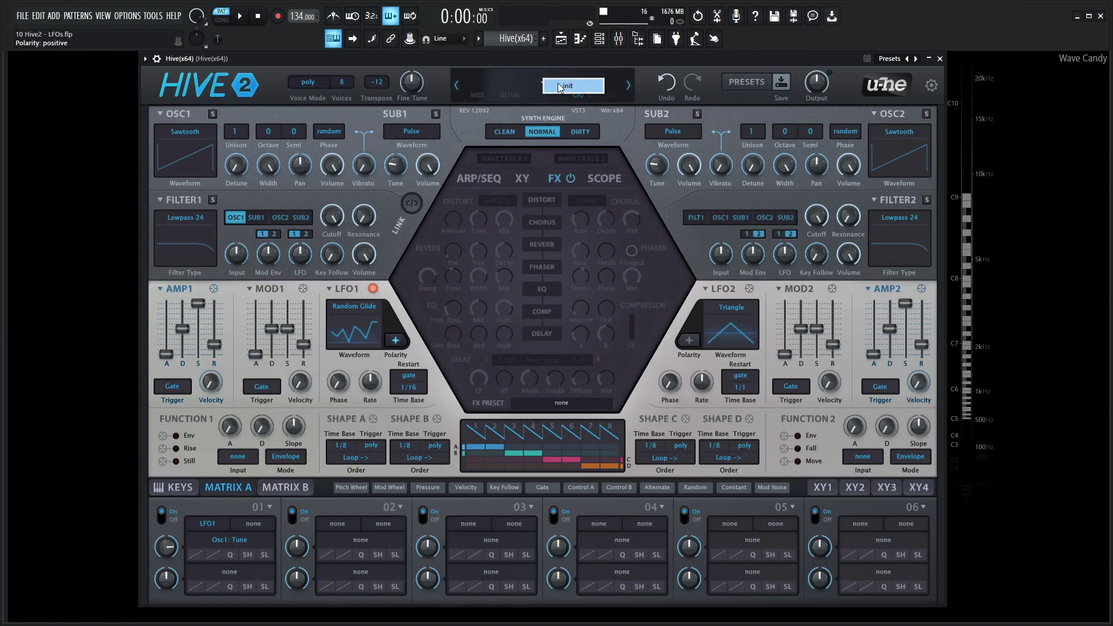
pyautogui.click(560, 87)
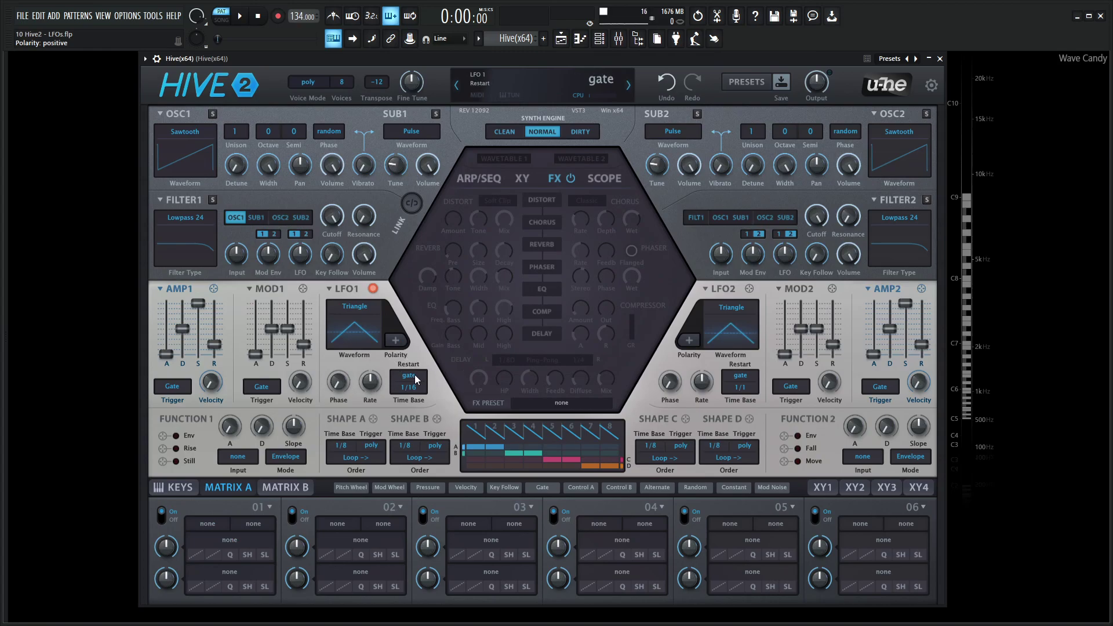
pyautogui.moveTo(339, 382)
pyautogui.mouseDown()
pyautogui.moveTo(335, 344)
pyautogui.moveTo(347, 367)
pyautogui.moveTo(339, 418)
pyautogui.moveTo(329, 353)
pyautogui.moveTo(360, 331)
pyautogui.mouseUp()
pyautogui.moveTo(342, 385); pyautogui.dragTo(342, 377)
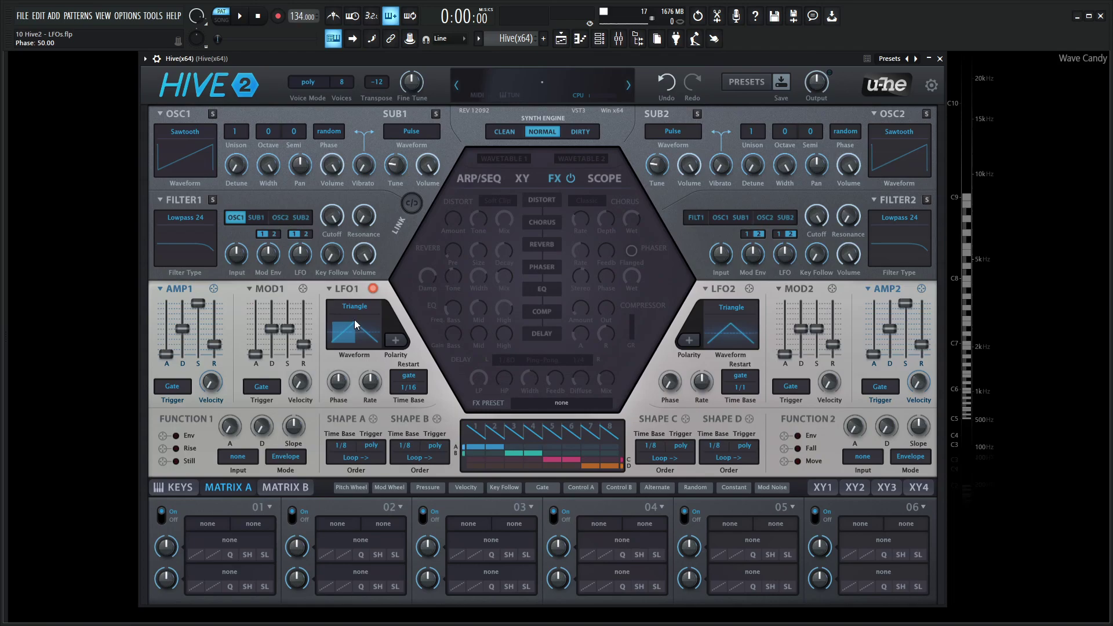
pyautogui.click(403, 349)
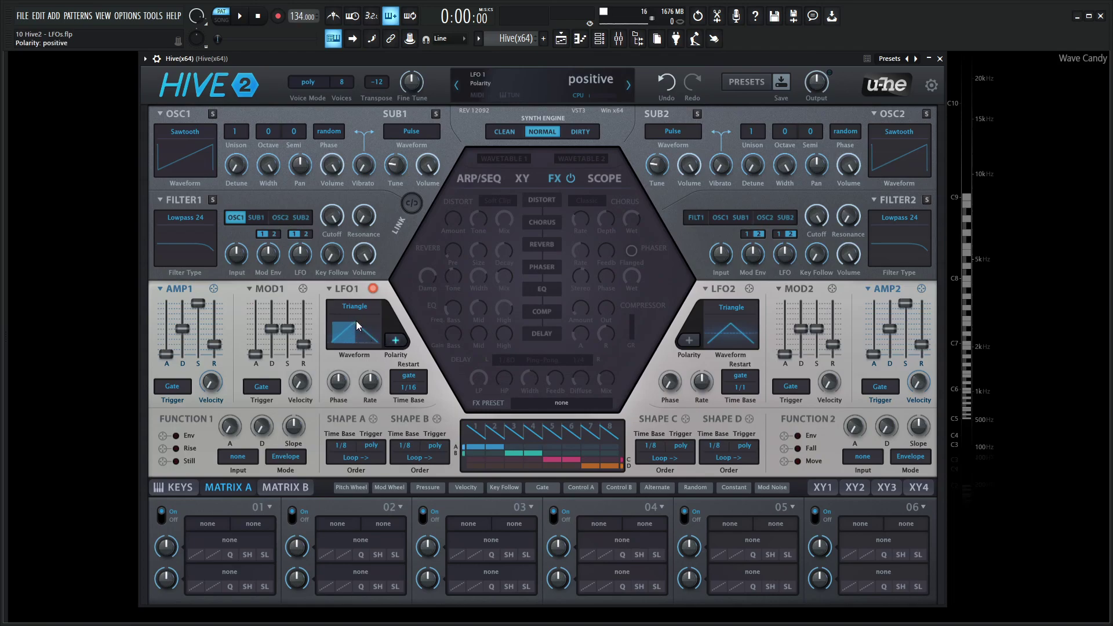
pyautogui.click(391, 348)
# - Reset LFO1's phase to 0 and set its time base to 1s
pyautogui.moveTo(339, 383); pyautogui.dragTo(358, 392)
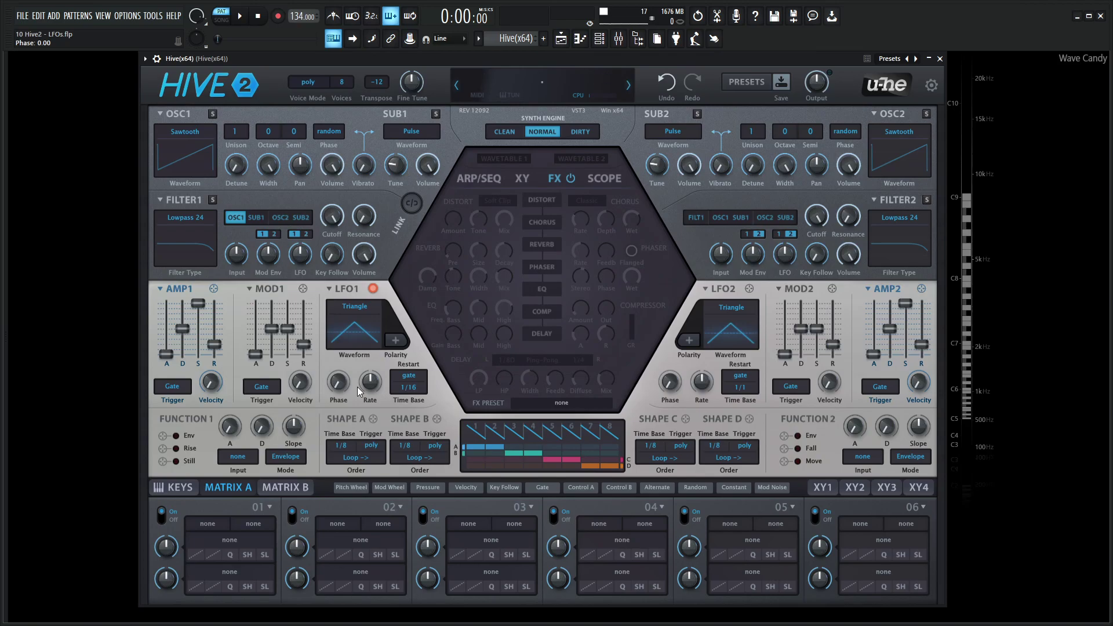
pyautogui.click(408, 393)
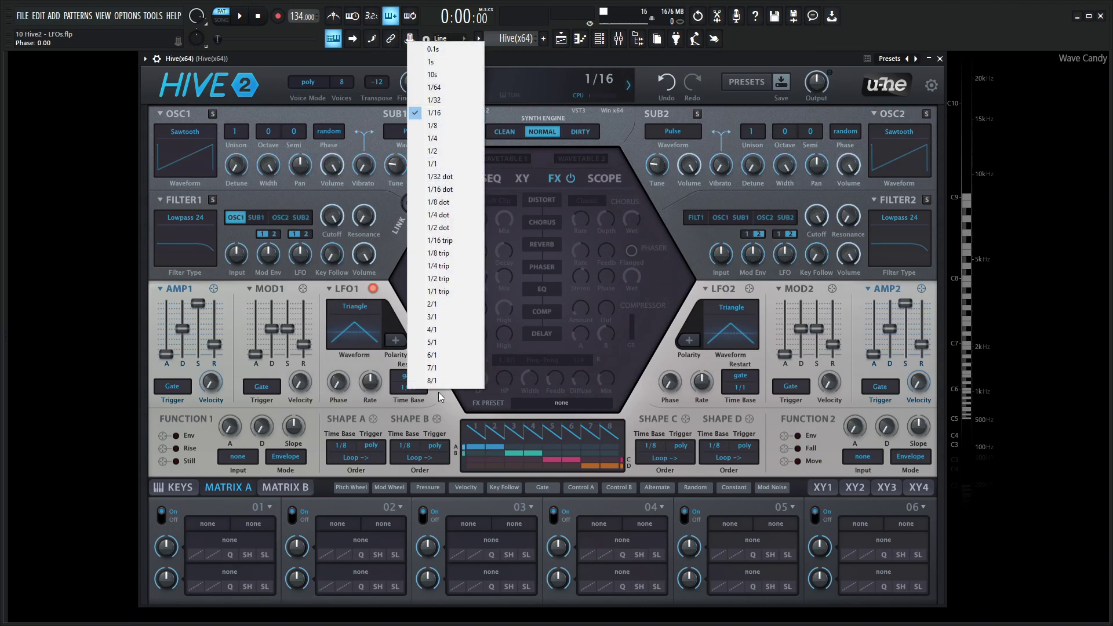
pyautogui.click(436, 65)
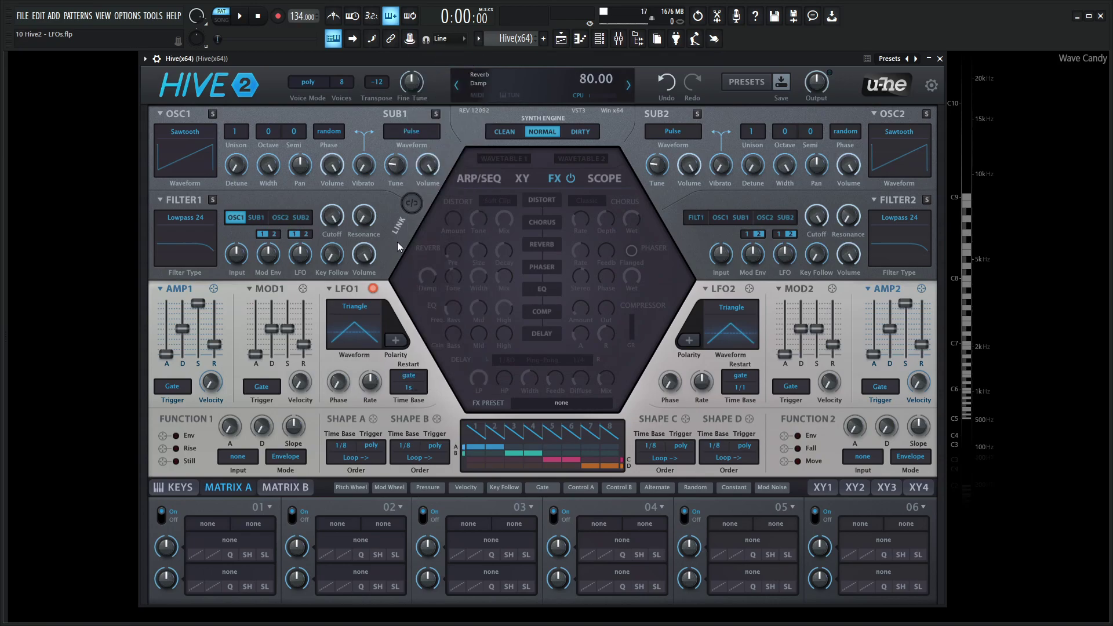
# - Route LFO1 to Oscillator 1's tune at depth 12, make Oscillator 1 sine, and play a note
pyautogui.moveTo(373, 288); pyautogui.dragTo(293, 131)
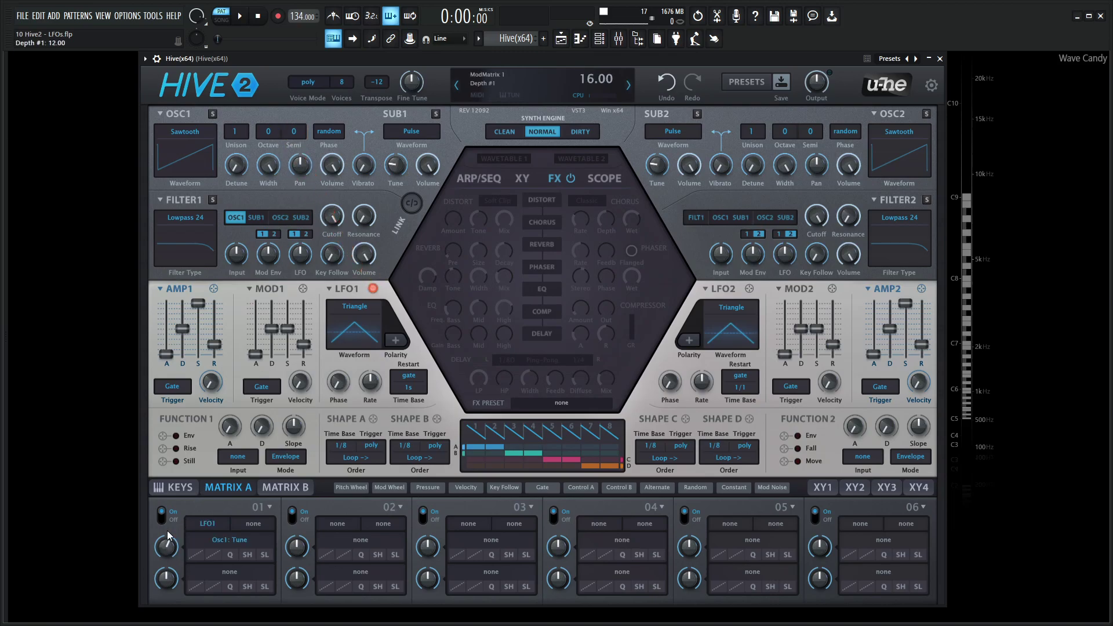
pyautogui.click(211, 138)
pyautogui.click(211, 138)
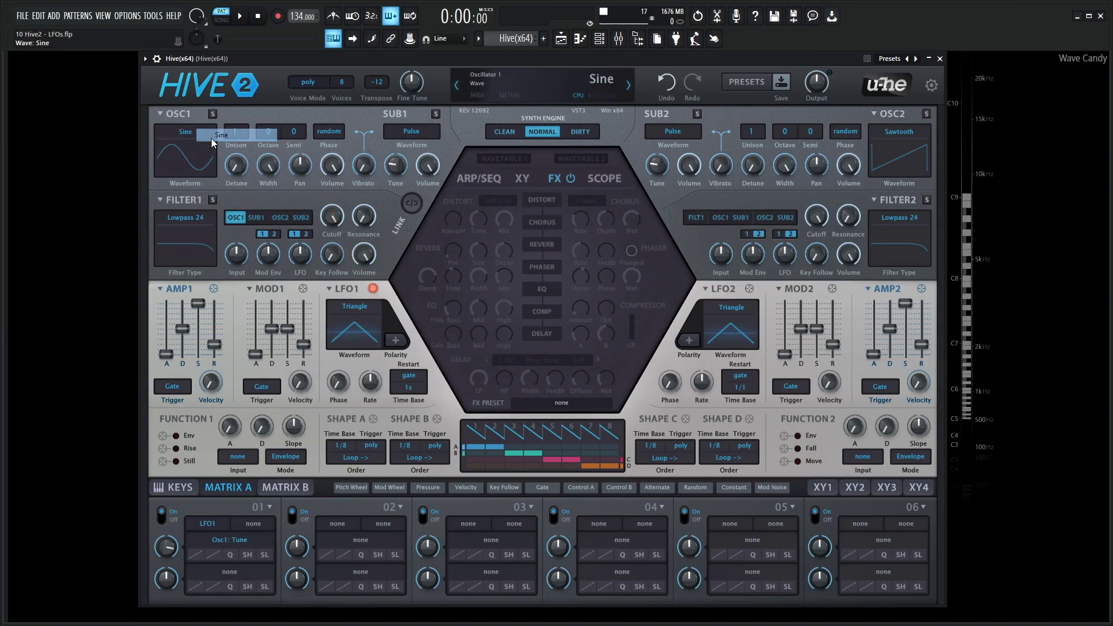
pyautogui.press('x')
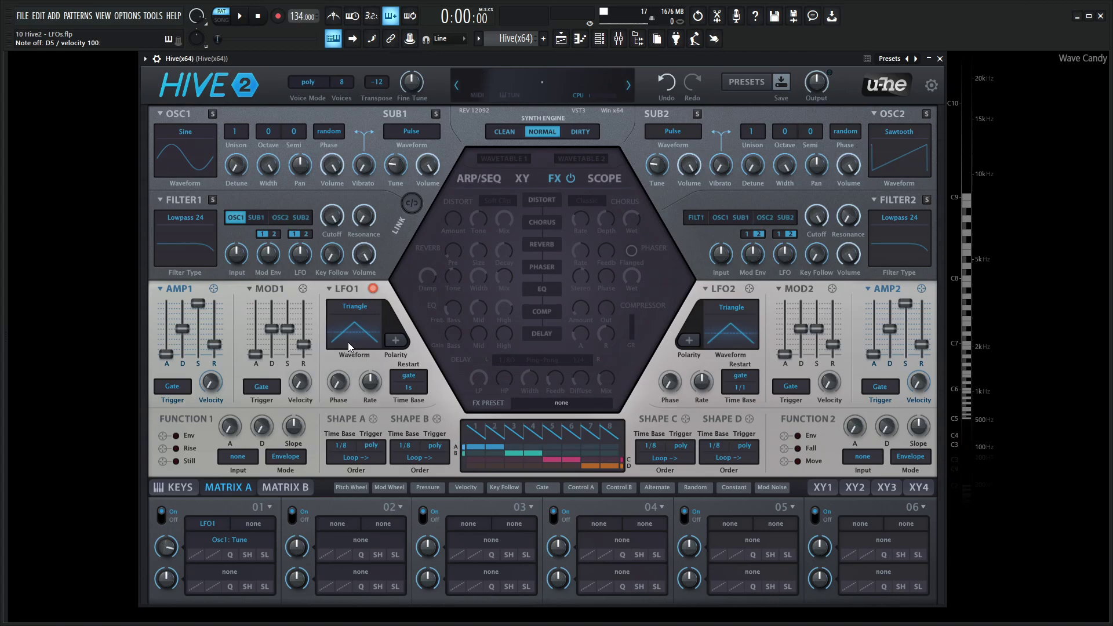
# - Keep the 1s time base and try LFO1 rates of -5 and 0, settling on -1
pyautogui.click(409, 387)
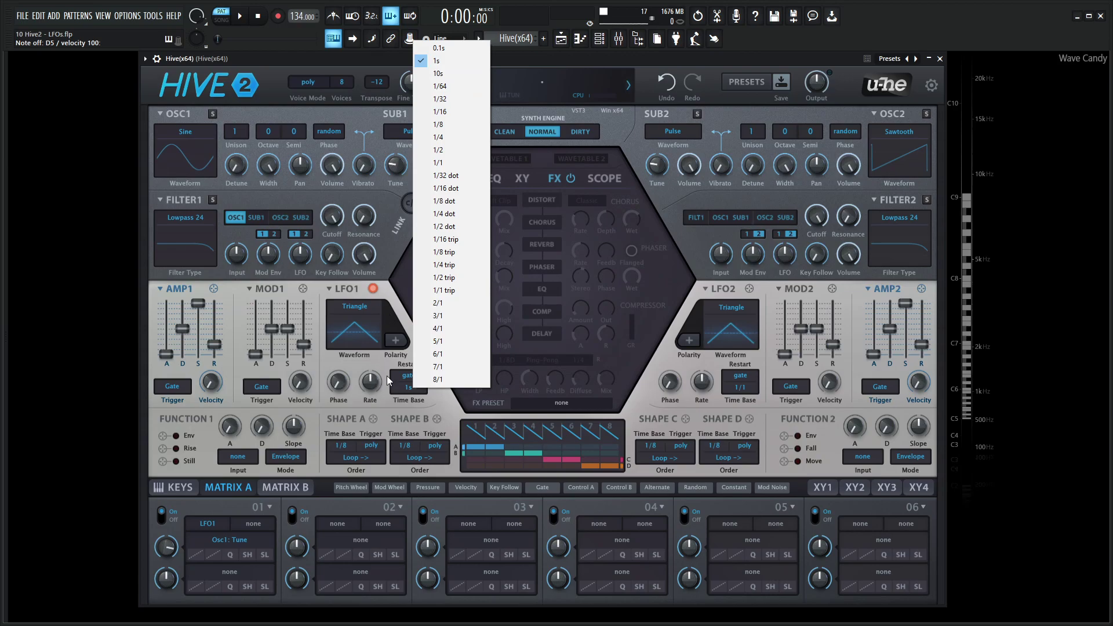
pyautogui.click(373, 408)
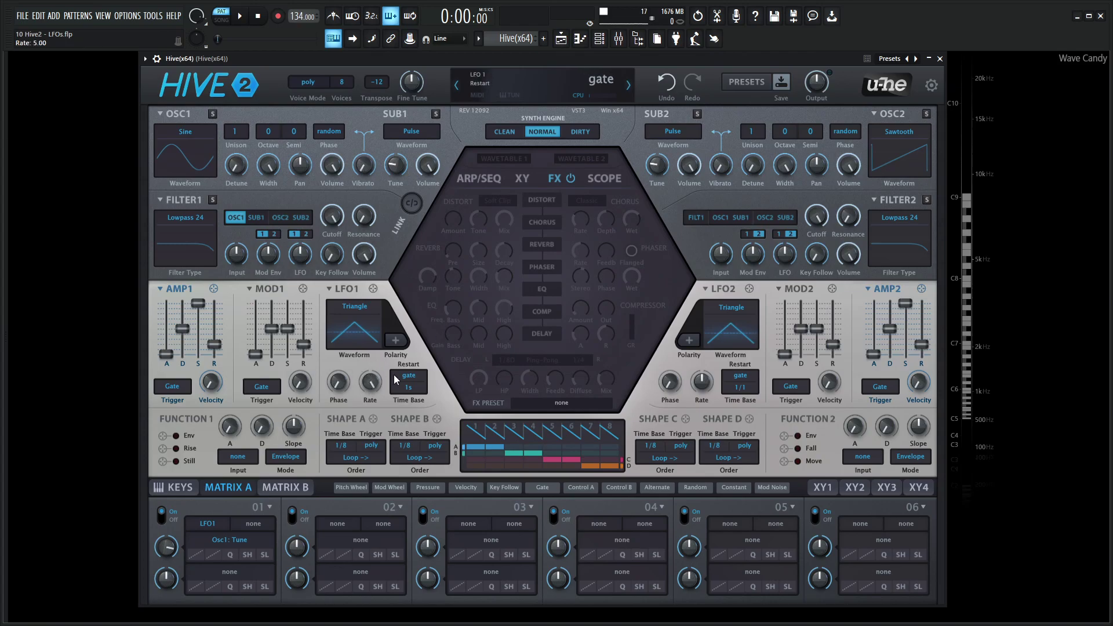
pyautogui.moveTo(370, 383); pyautogui.dragTo(409, 604)
pyautogui.doubleClick(369, 388)
pyautogui.moveTo(372, 383); pyautogui.dragTo(369, 400)
# - Play notes to hear the slower -1 rate, leaving the time base unchanged
pyautogui.press('s')
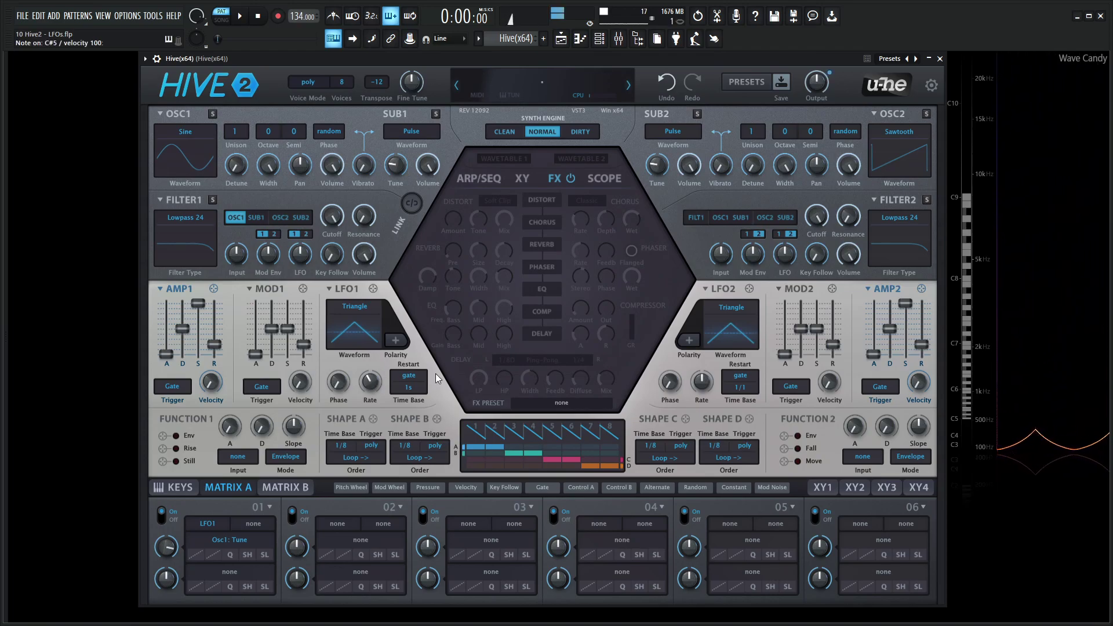
pyautogui.press('s')
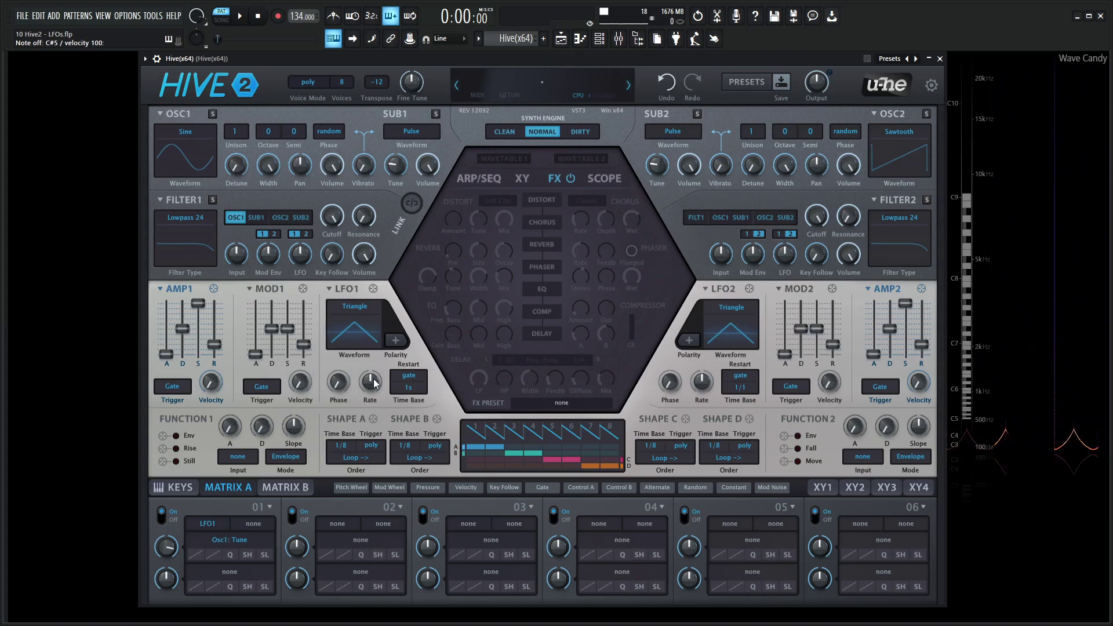
pyautogui.click(411, 387)
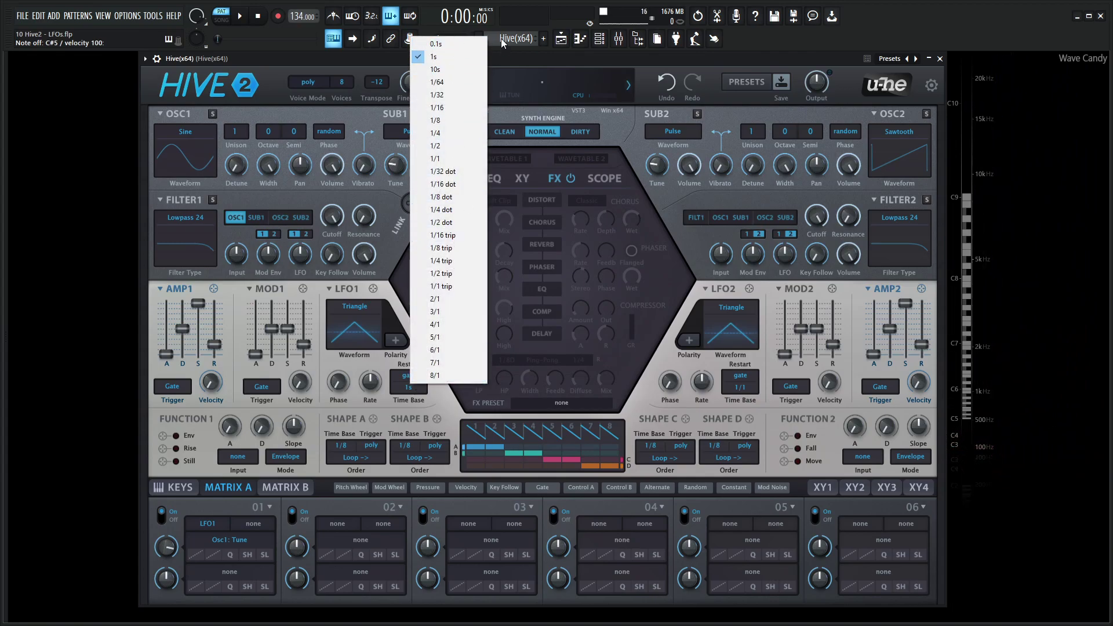
pyautogui.click(538, 57)
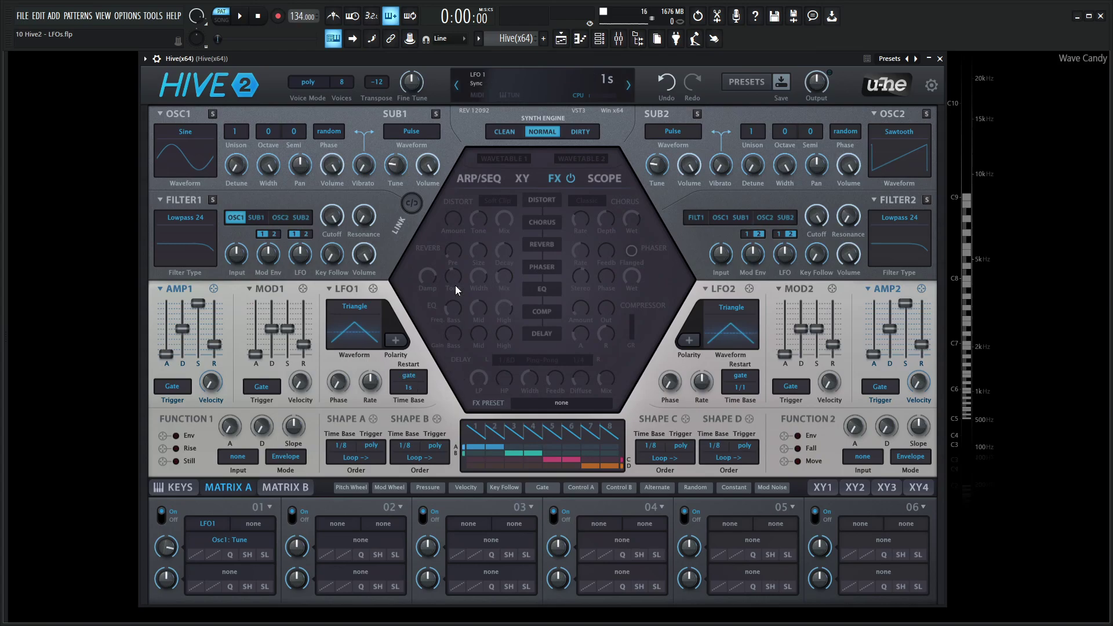
# - Reload the init patch and set LFO1's restart mode to sync
pyautogui.click(571, 95)
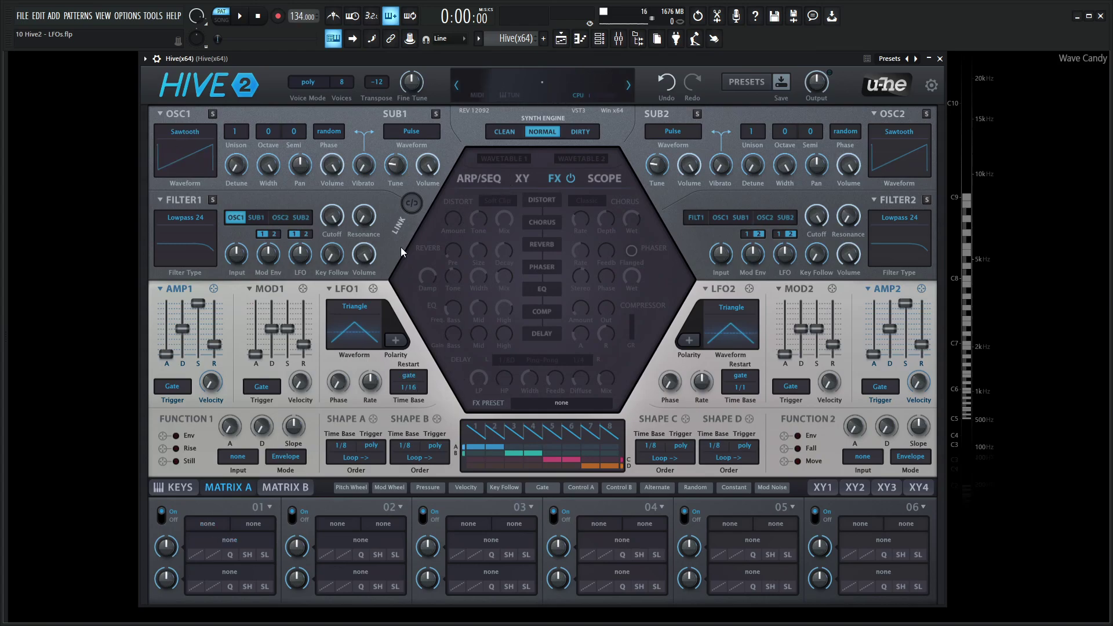
pyautogui.click(411, 377)
pyautogui.click(439, 383)
# - Make Oscillator 1 a sine and route LFO1 to its tune in slot 01 at depth about 59
pyautogui.click(187, 134)
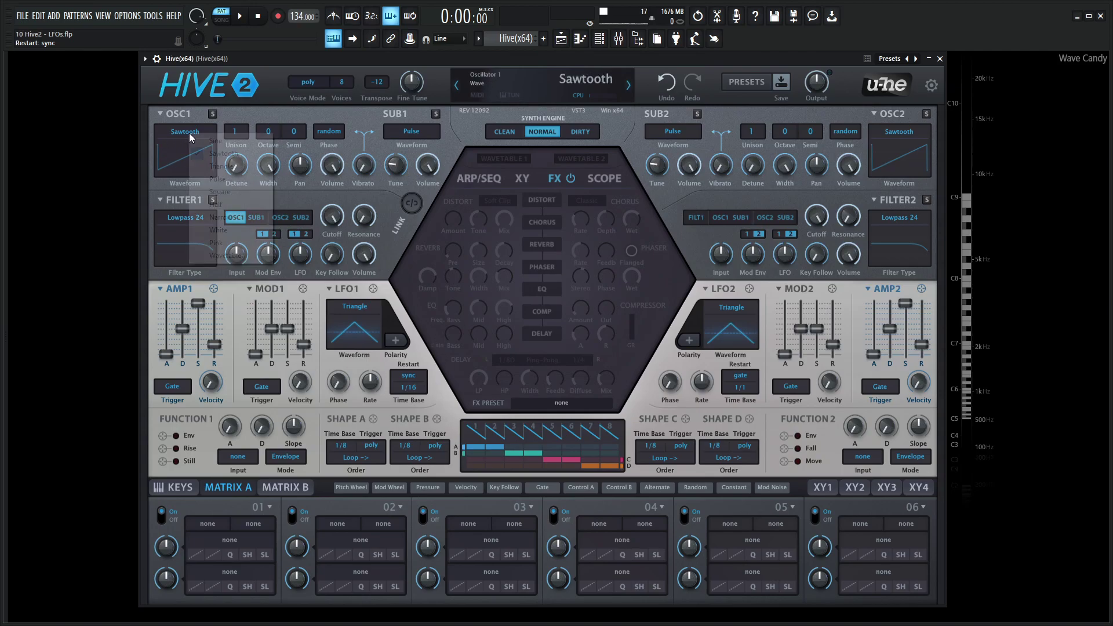
pyautogui.click(209, 197)
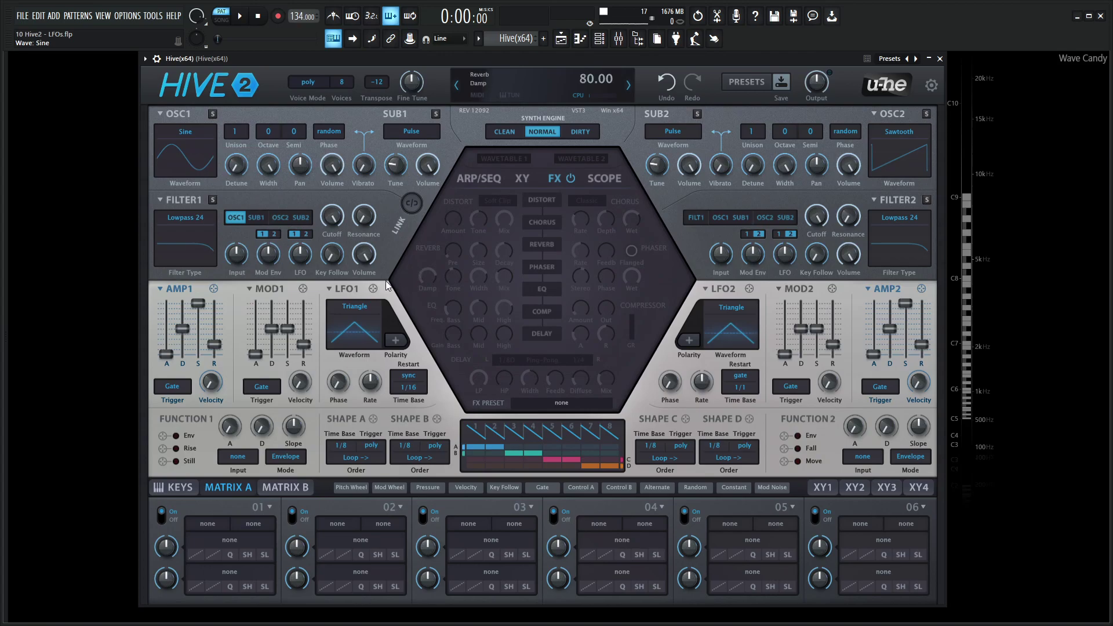
pyautogui.moveTo(373, 289); pyautogui.dragTo(286, 127)
pyautogui.moveTo(167, 546); pyautogui.dragTo(174, 497)
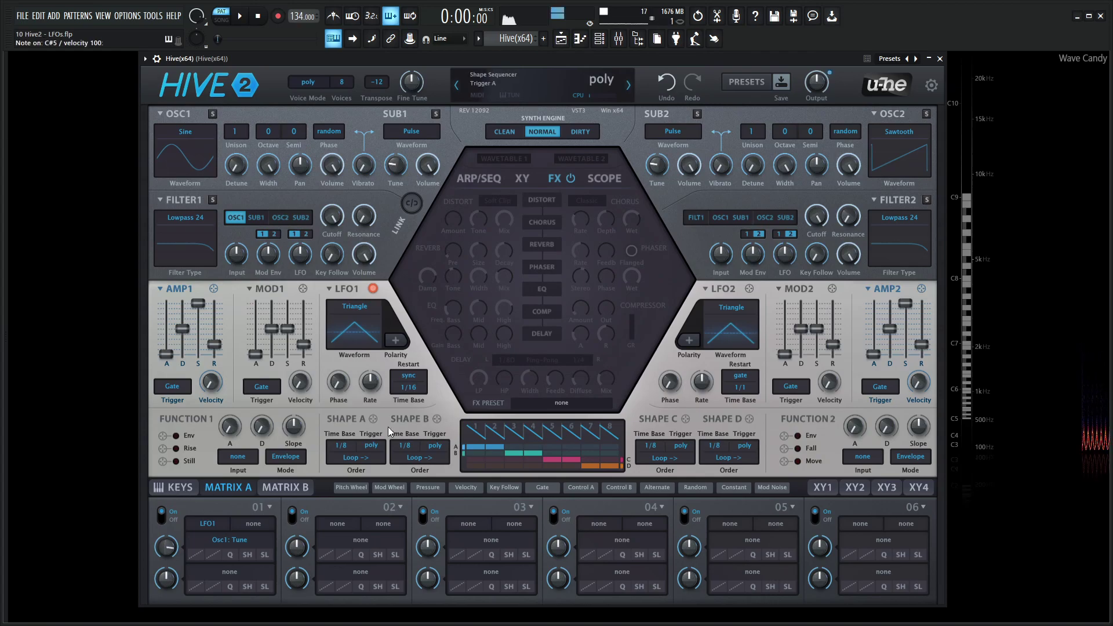
# - Set LFO1's synced rate to 1/4 and play a note
pyautogui.click(410, 389)
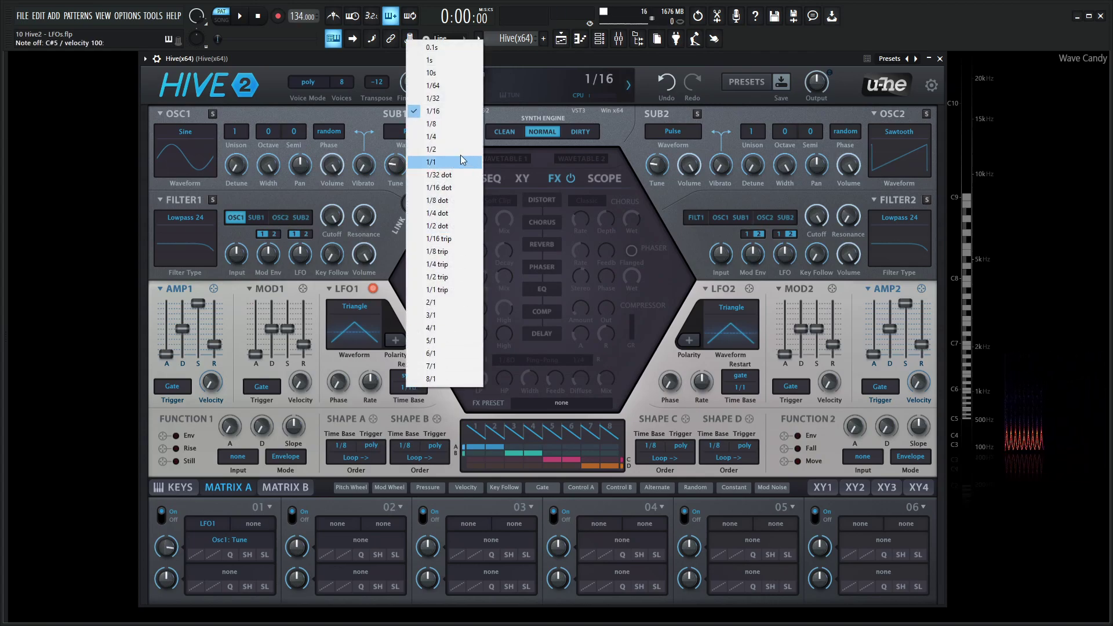
pyautogui.click(432, 136)
pyautogui.press('2')
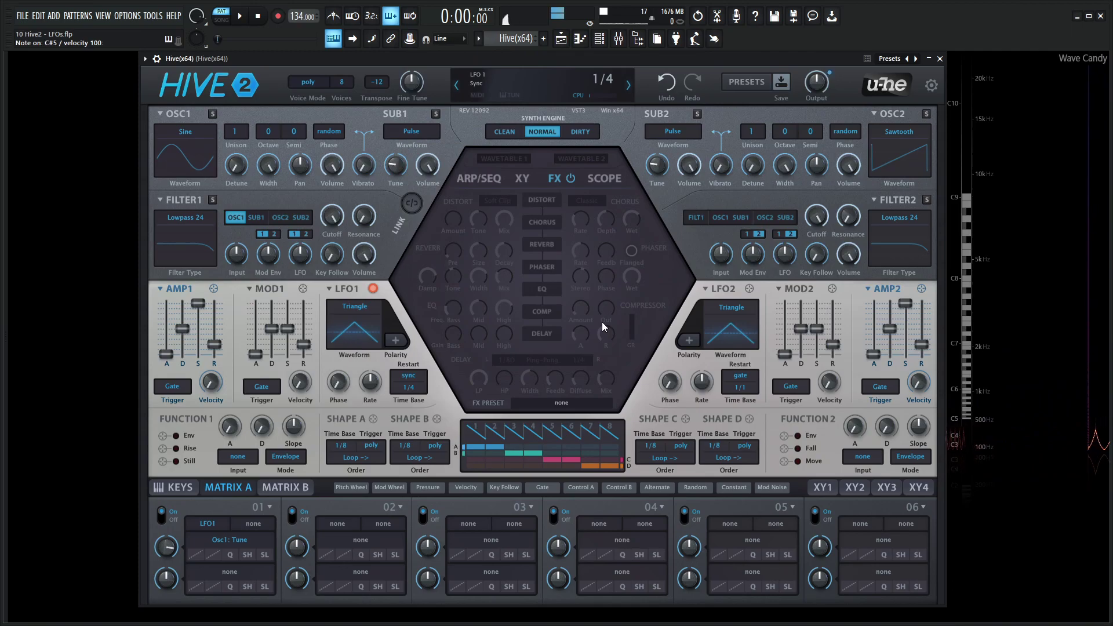
# - Slow LFO1 to 1/2 and play B5, A5, E6 and other notes to hear the wobble
pyautogui.click(422, 388)
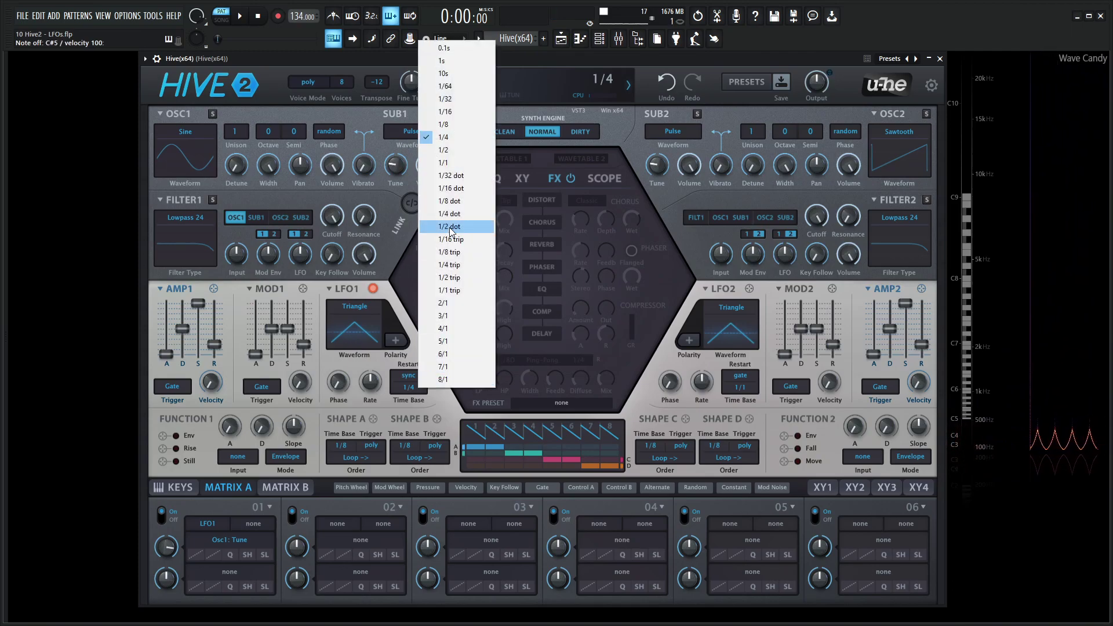
pyautogui.click(463, 149)
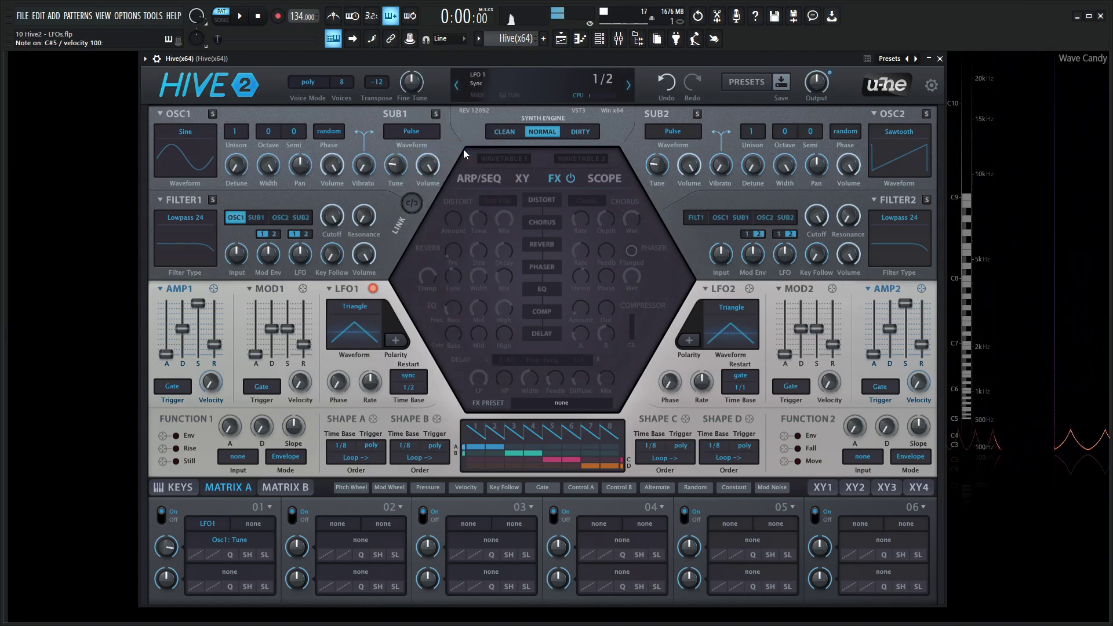
pyautogui.press('u')
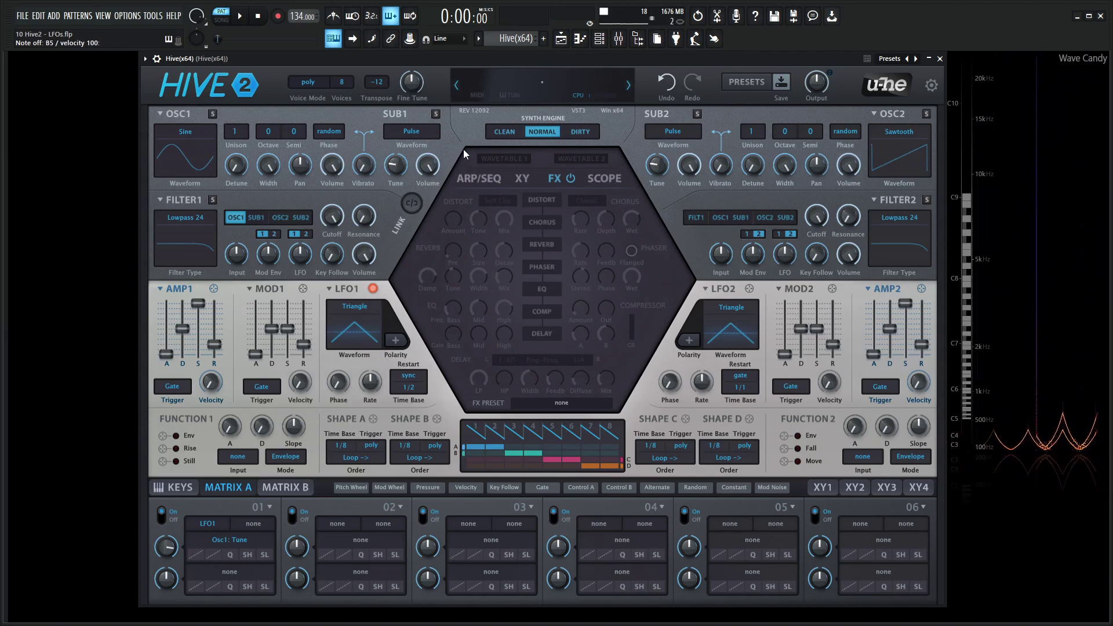
pyautogui.press('y')
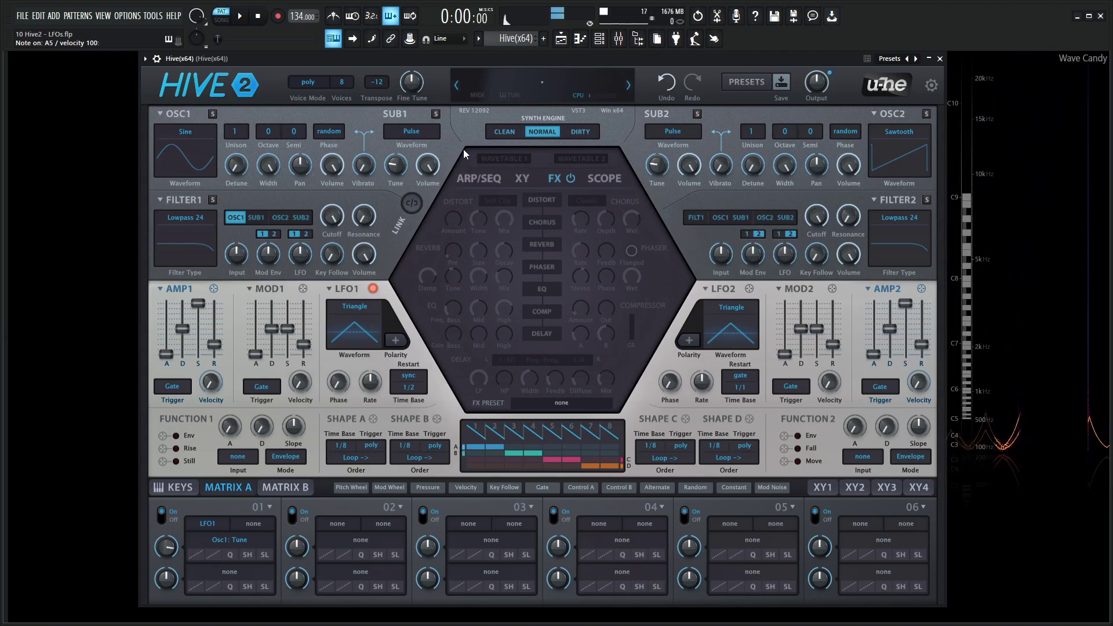
pyautogui.press('p')
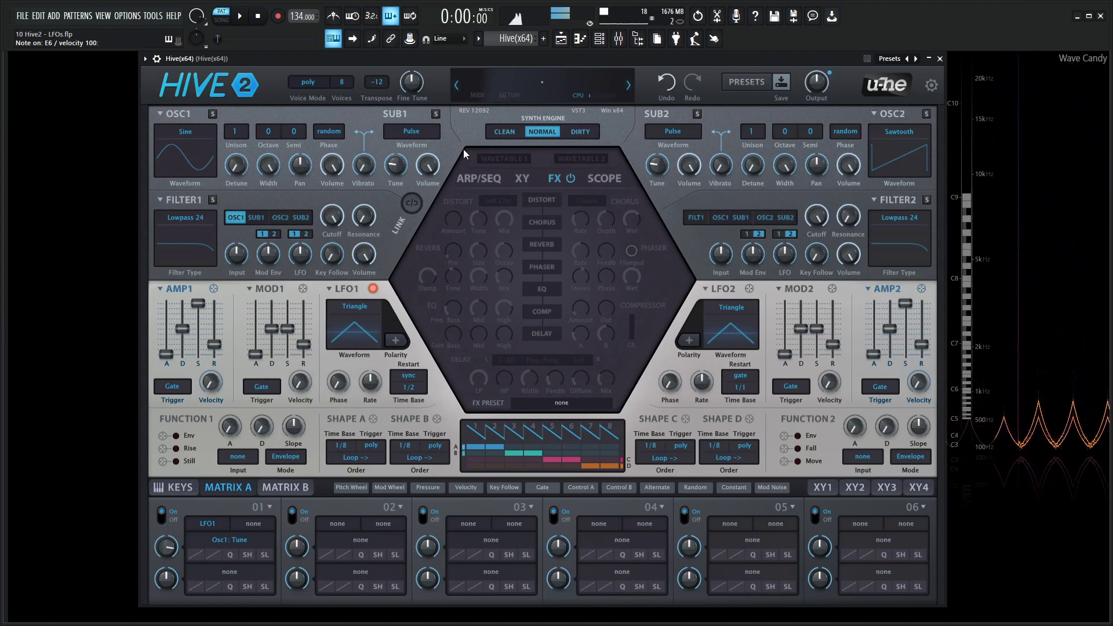
pyautogui.press('p')
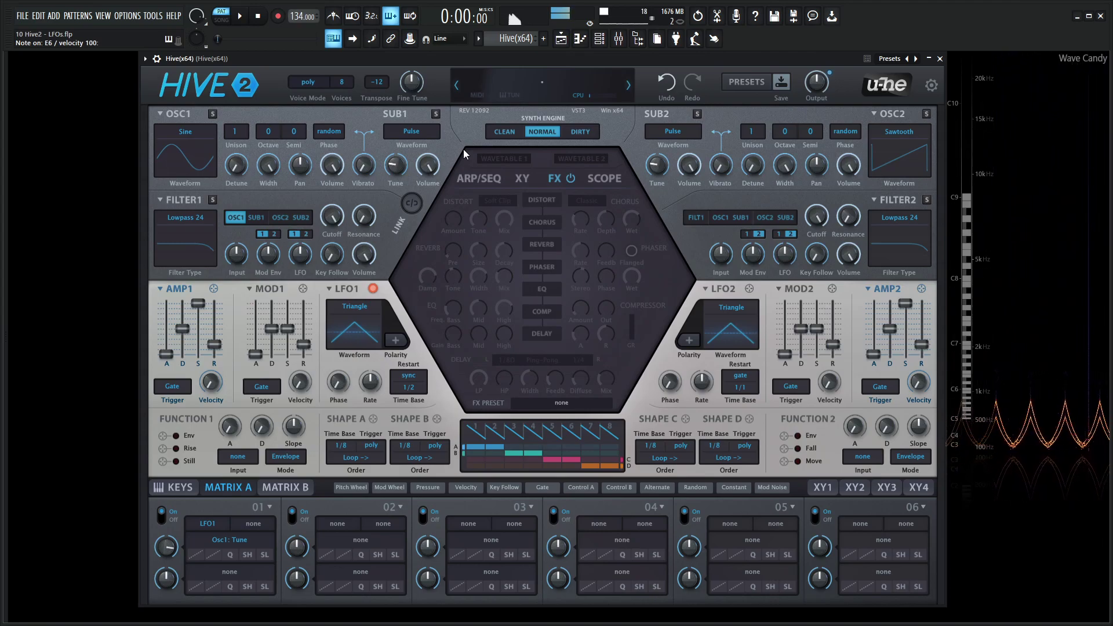
pyautogui.press('y')
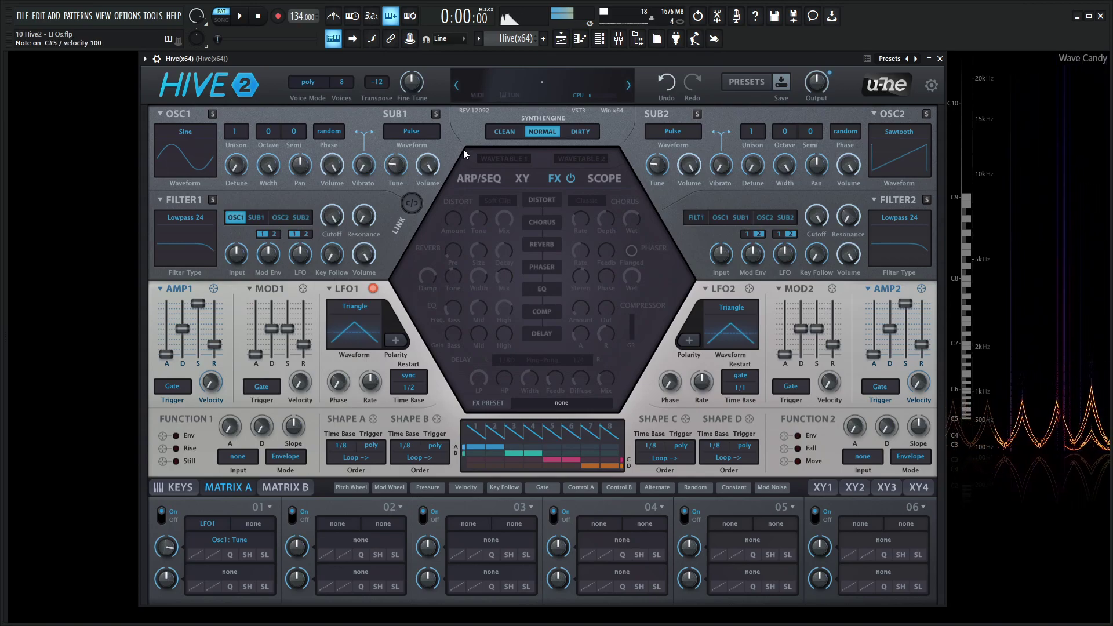
pyautogui.press('n')
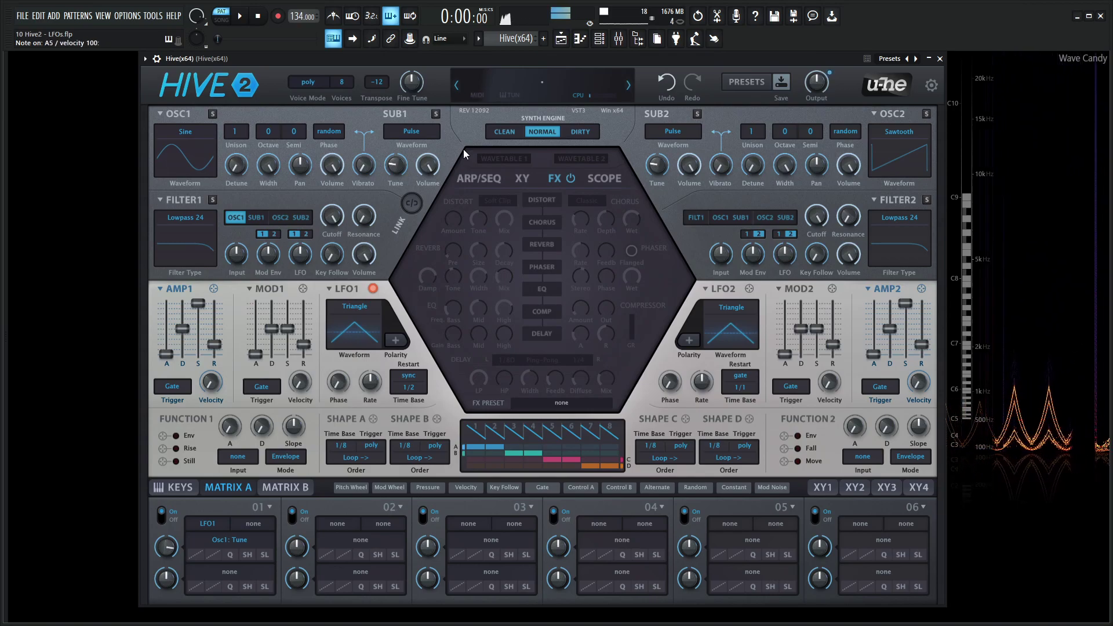
pyautogui.press('g')
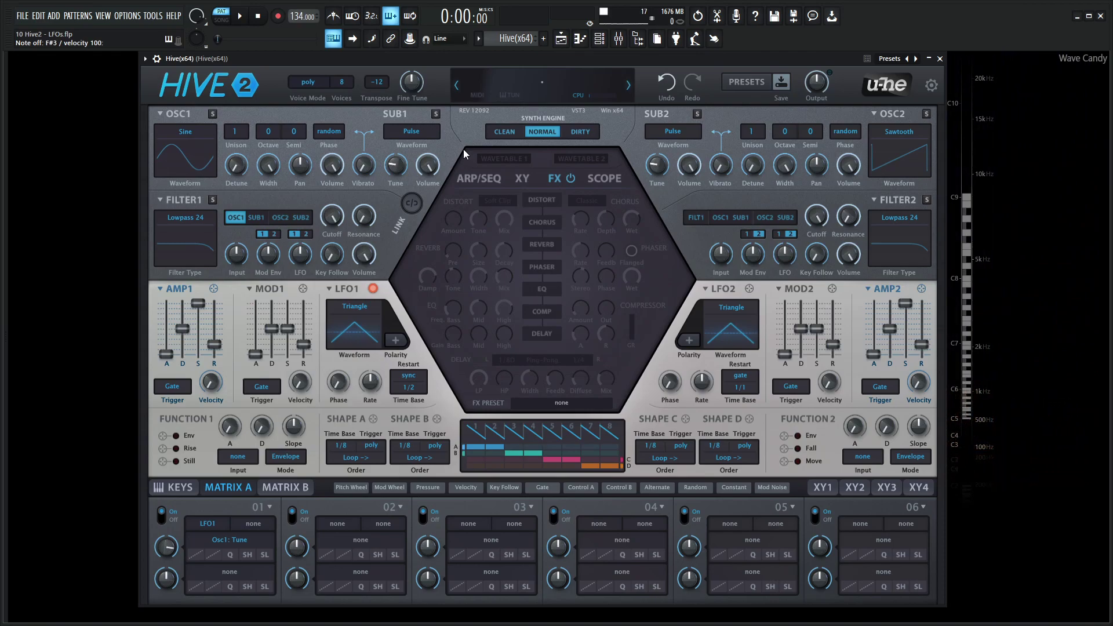
pyautogui.press('m')
# - Set matrix slot 02 to route Key Follow to LFO 1 Phase at depth 36
pyautogui.click(361, 544)
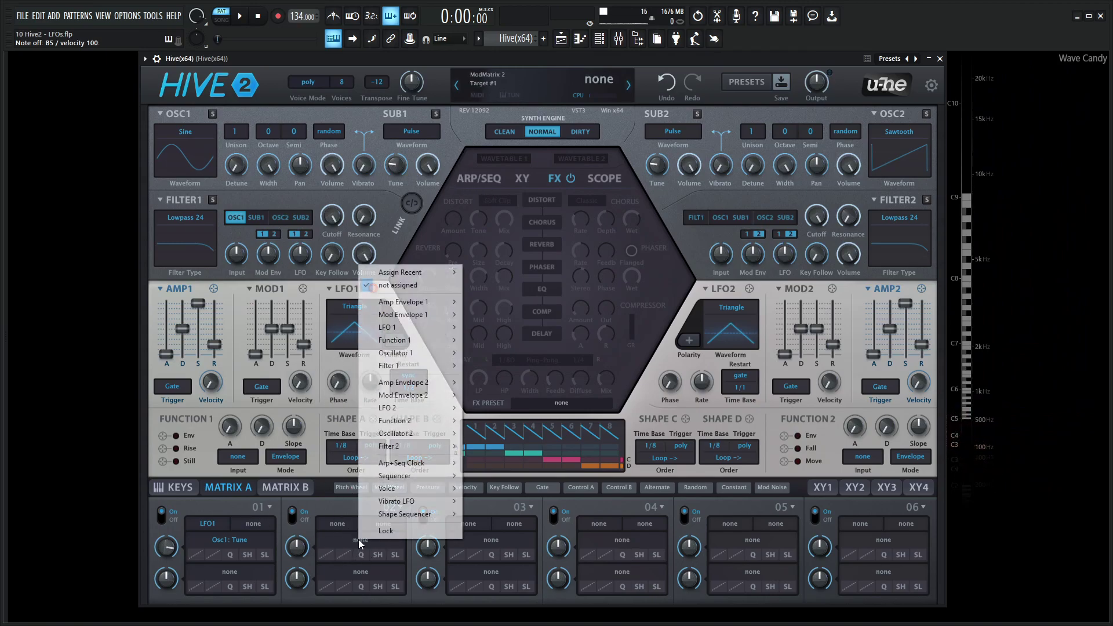
pyautogui.moveTo(394, 328)
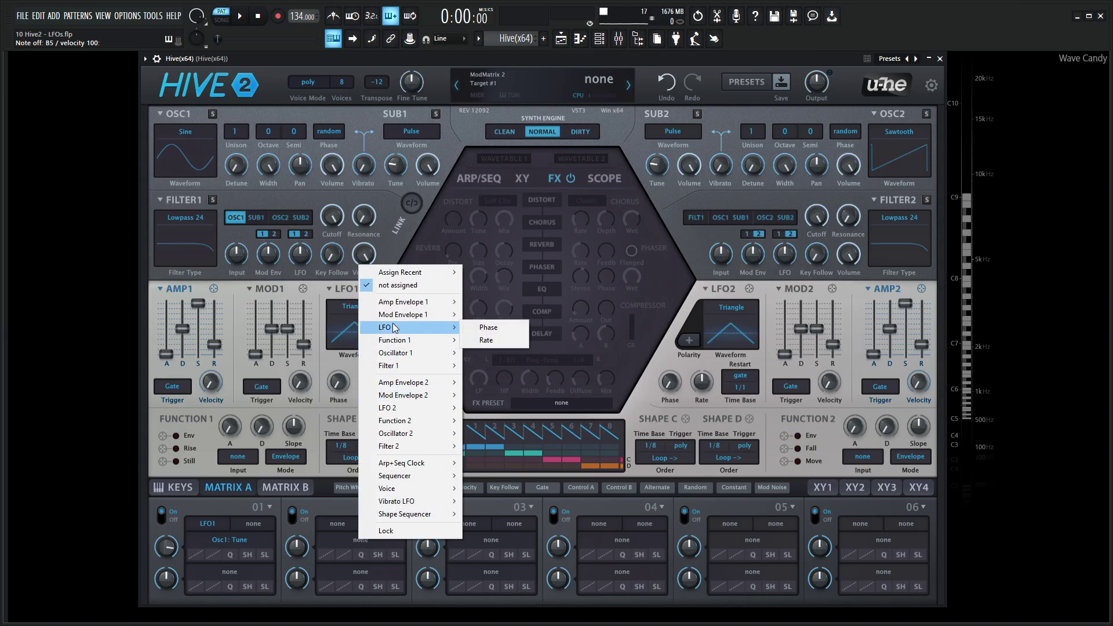
pyautogui.click(490, 327)
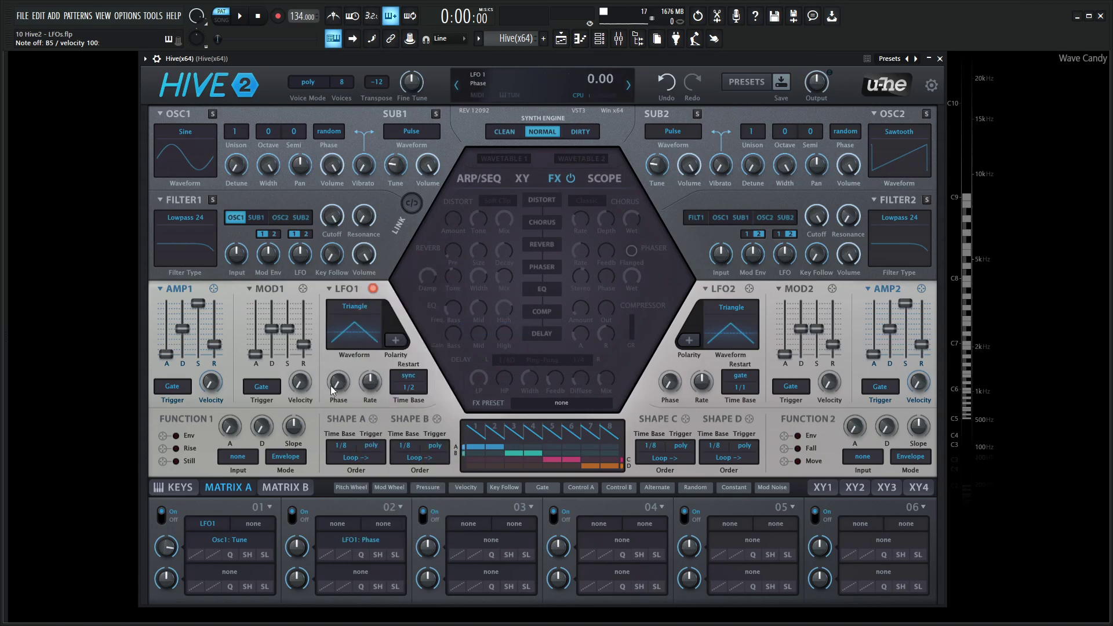
pyautogui.click(339, 523)
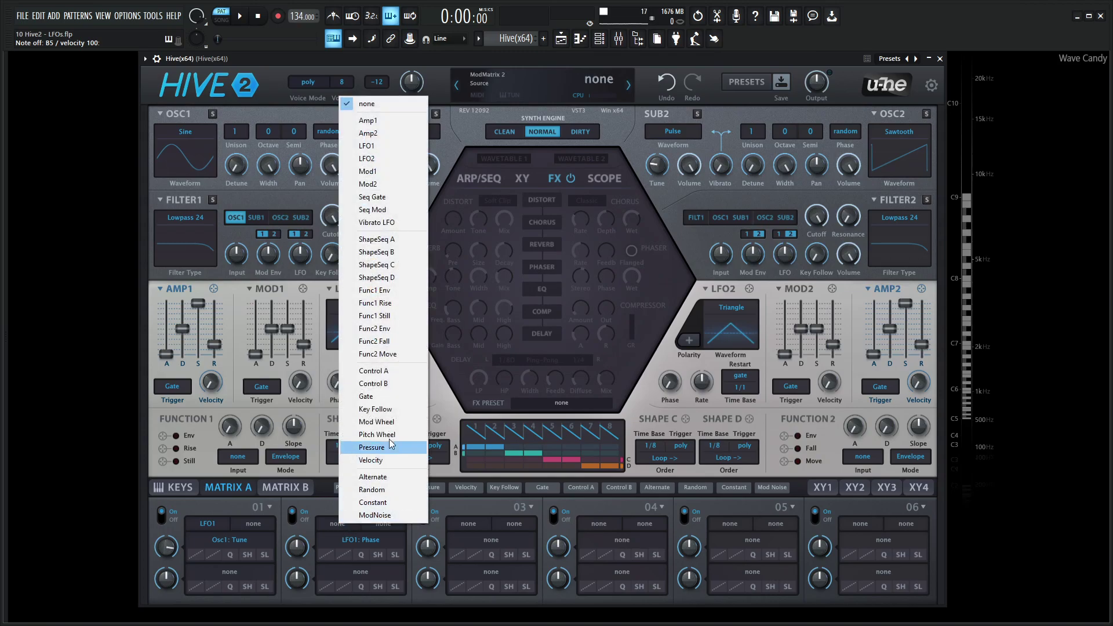
pyautogui.click(385, 415)
pyautogui.moveTo(297, 547); pyautogui.dragTo(298, 519)
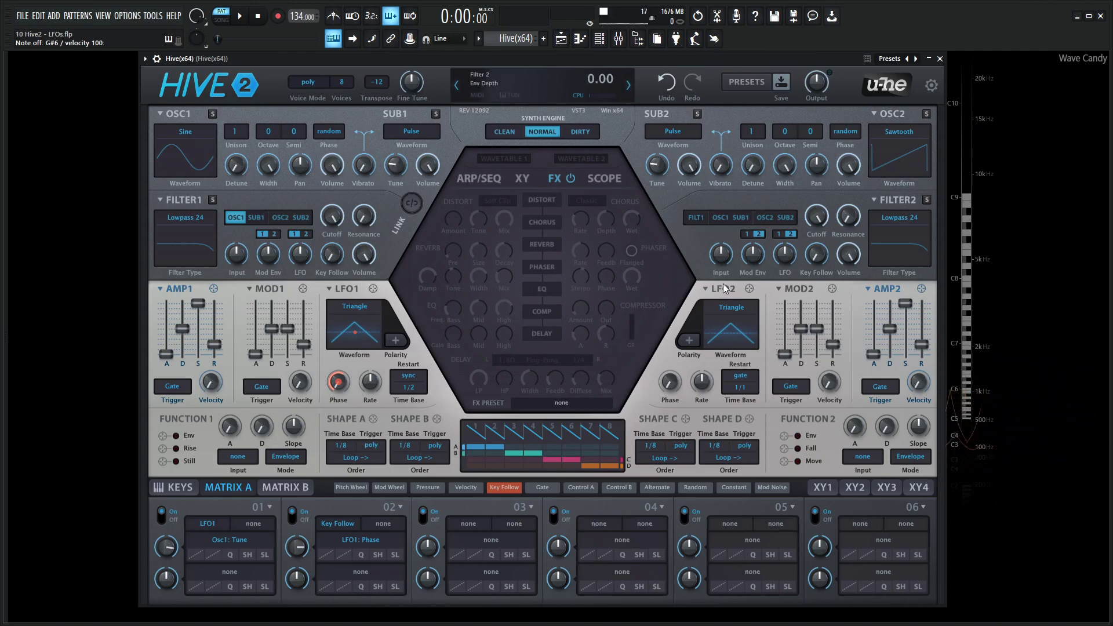
pyautogui.click(628, 85)
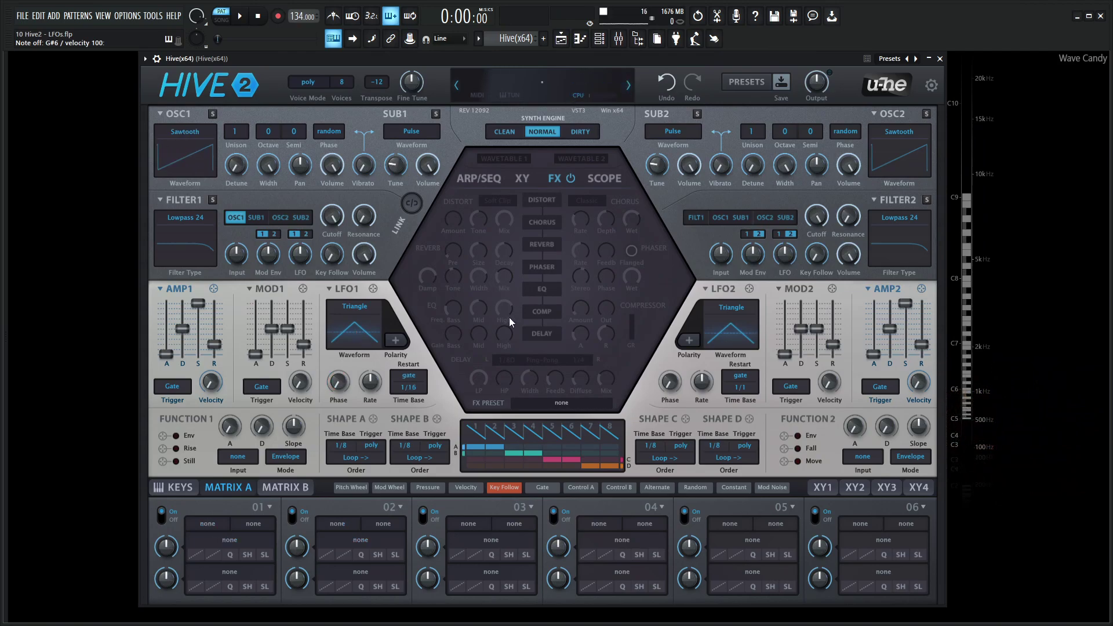
pyautogui.click(413, 377)
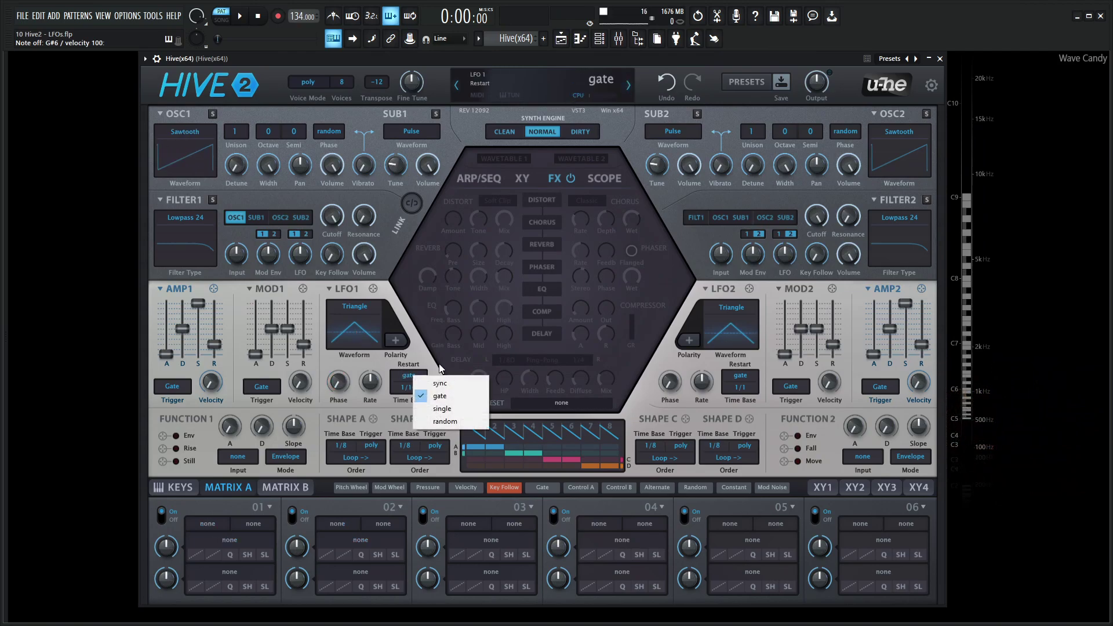
pyautogui.click(459, 397)
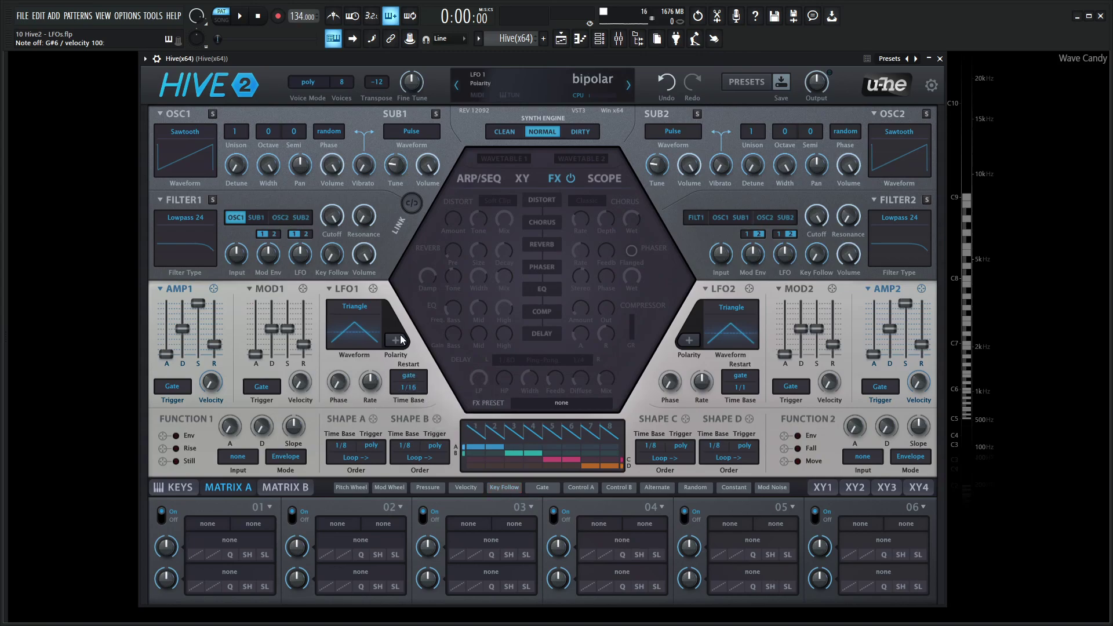
pyautogui.moveTo(377, 285); pyautogui.dragTo(294, 131)
pyautogui.moveTo(166, 546); pyautogui.dragTo(168, 518)
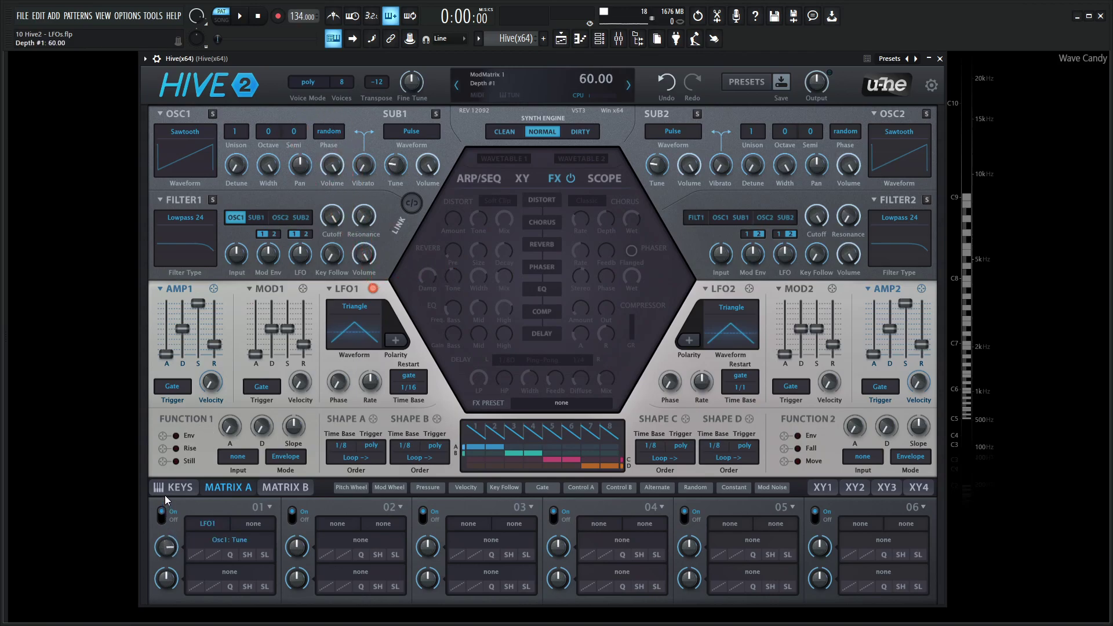
pyautogui.press('m')
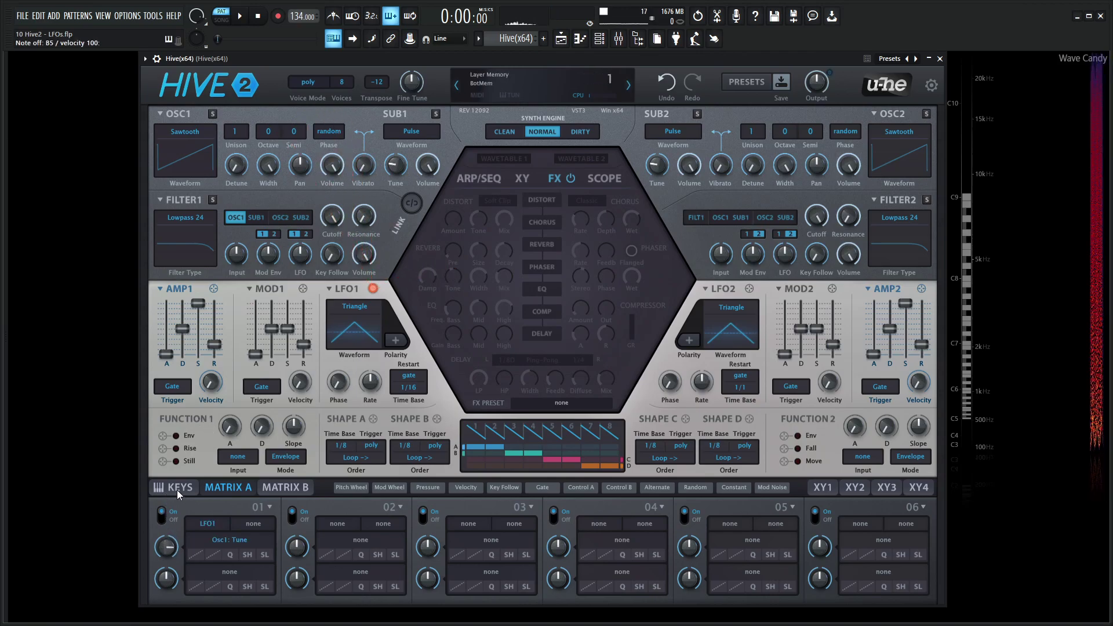
pyautogui.click(190, 178)
pyautogui.click(212, 141)
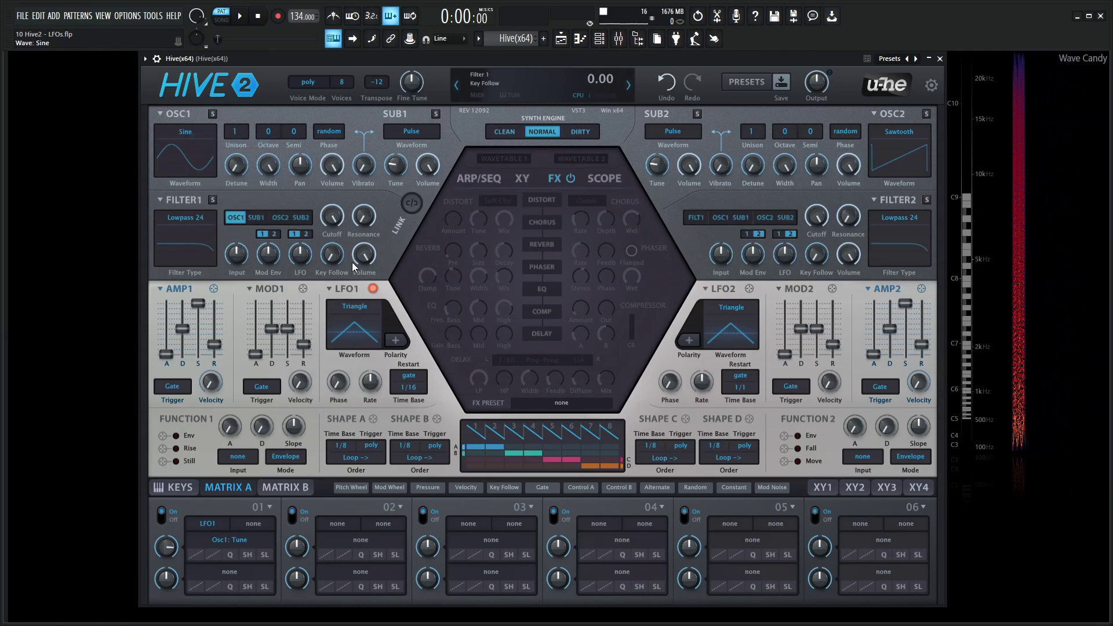
pyautogui.click(409, 388)
pyautogui.click(452, 151)
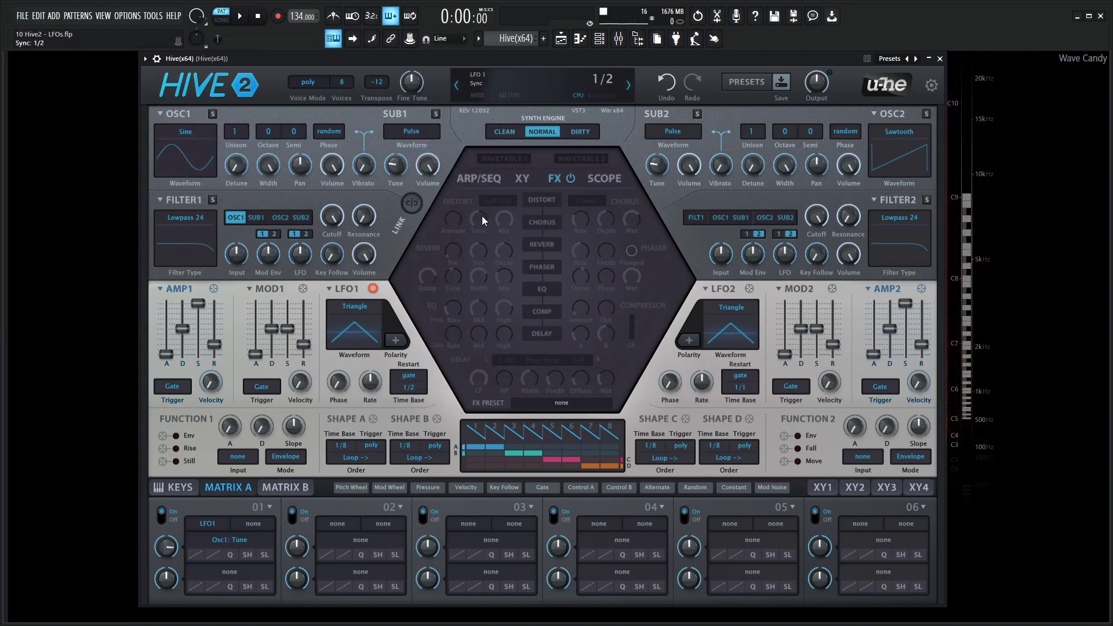
pyautogui.press('m')
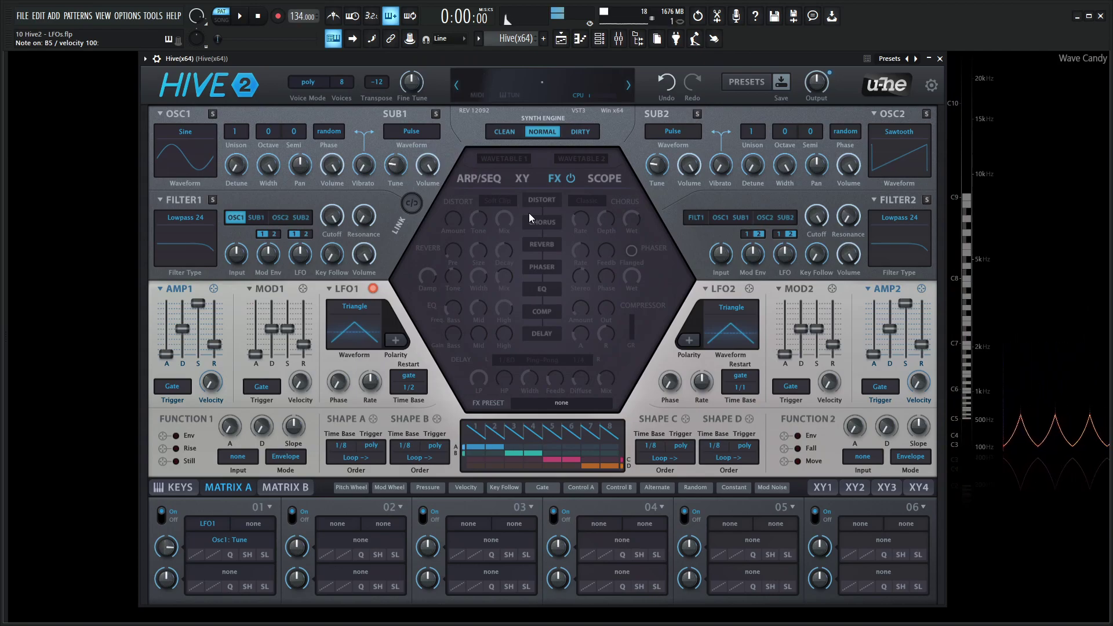
pyautogui.press('e')
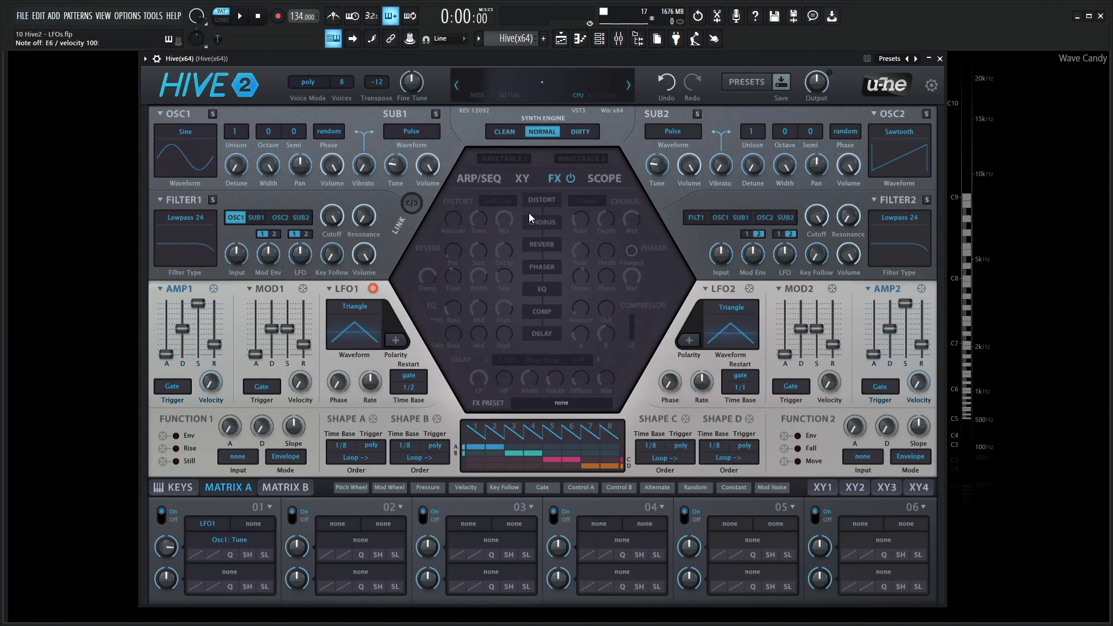
pyautogui.press('y')
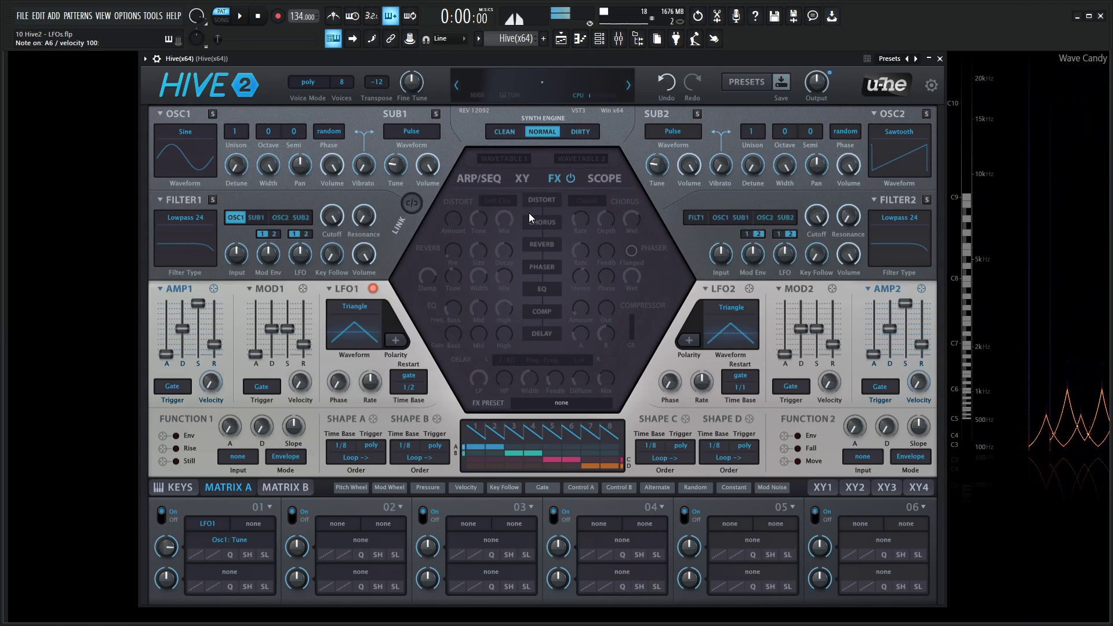
pyautogui.press('u')
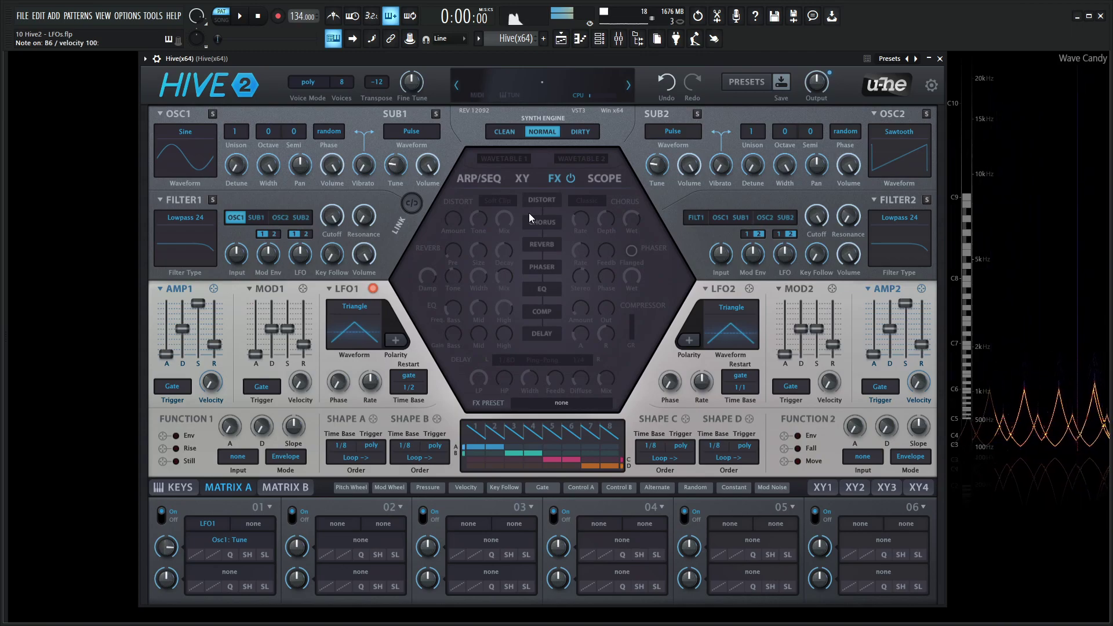
pyautogui.press('h')
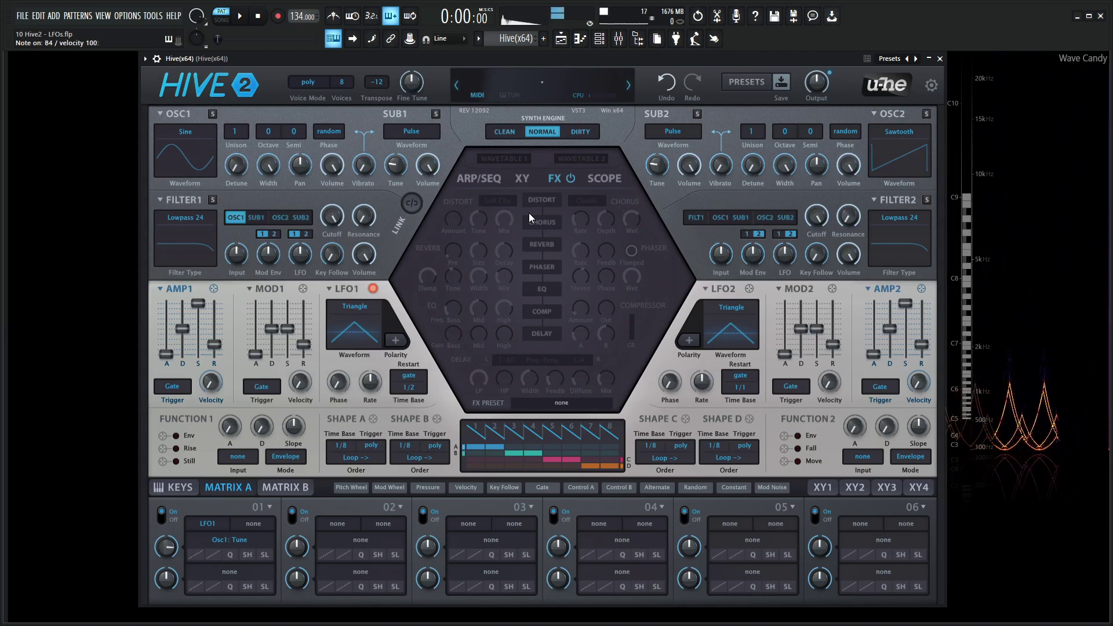
pyautogui.press('m')
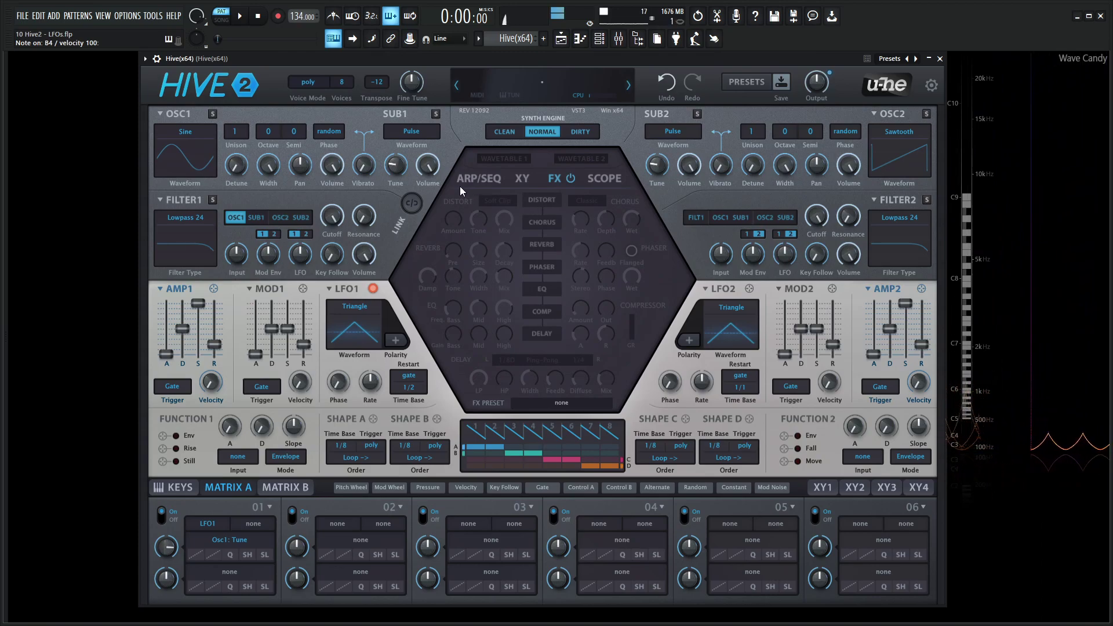
# - Set LFO1's restart mode to single and play several notes to compare
pyautogui.click(425, 377)
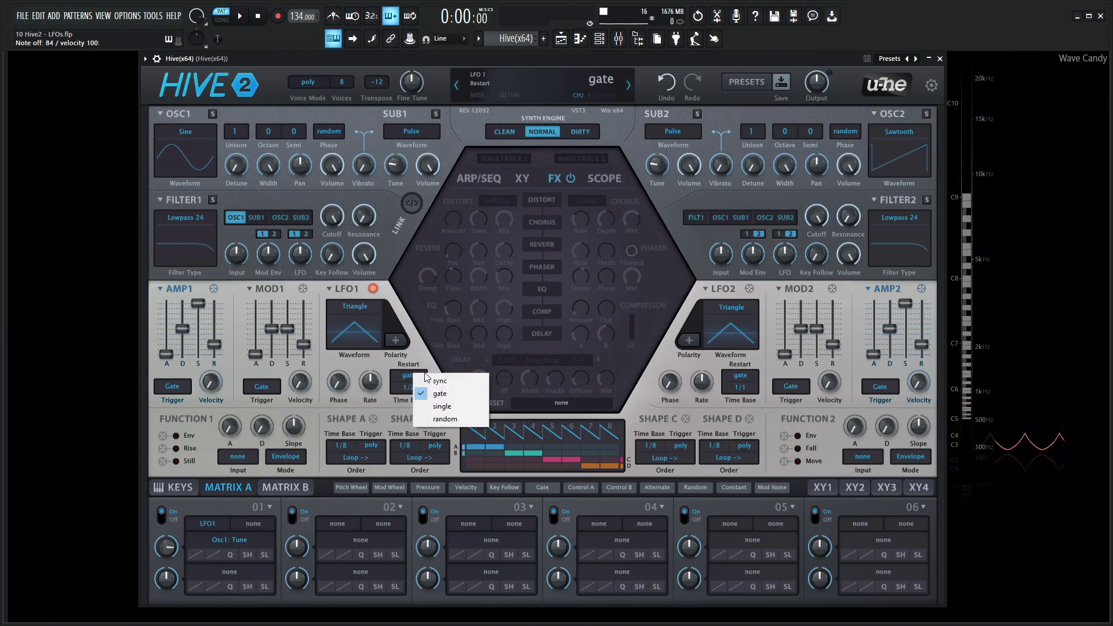
pyautogui.click(451, 406)
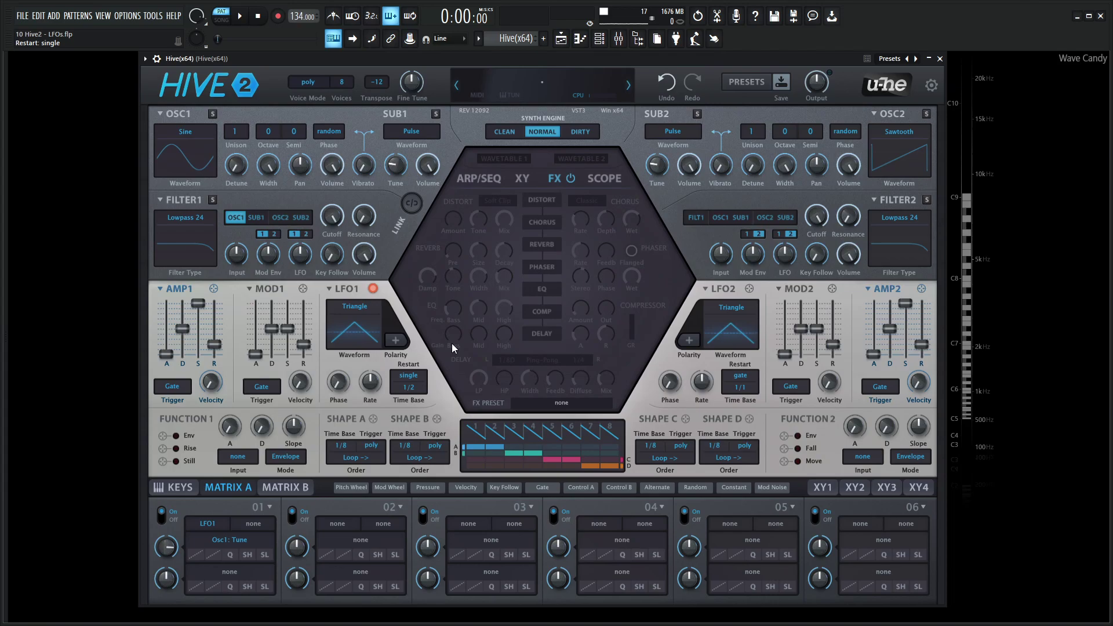
pyautogui.press('m')
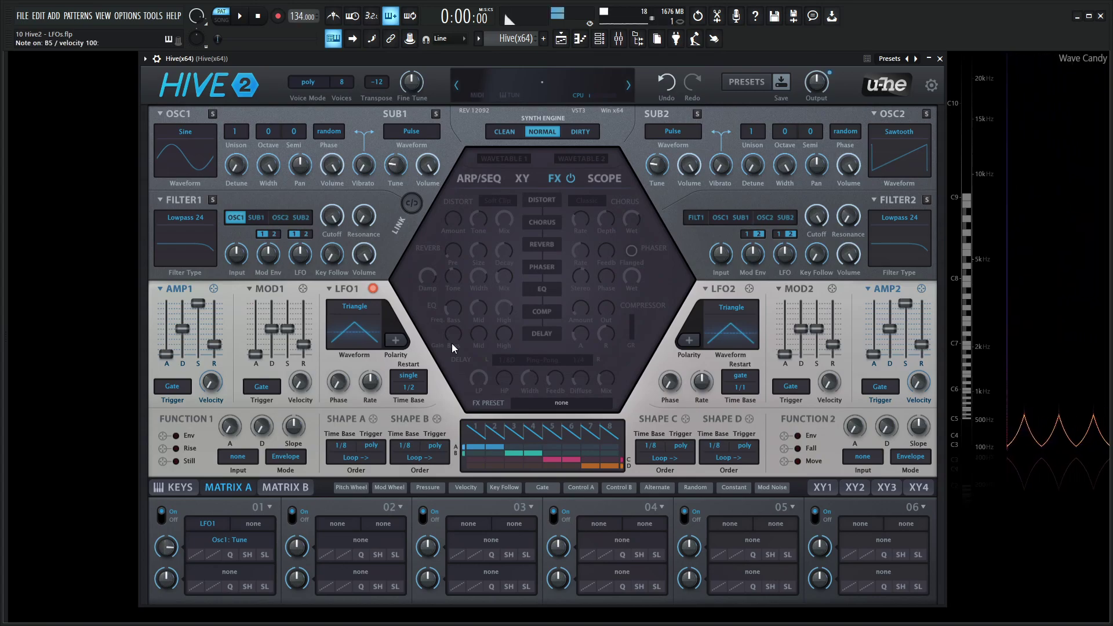
pyautogui.press('y')
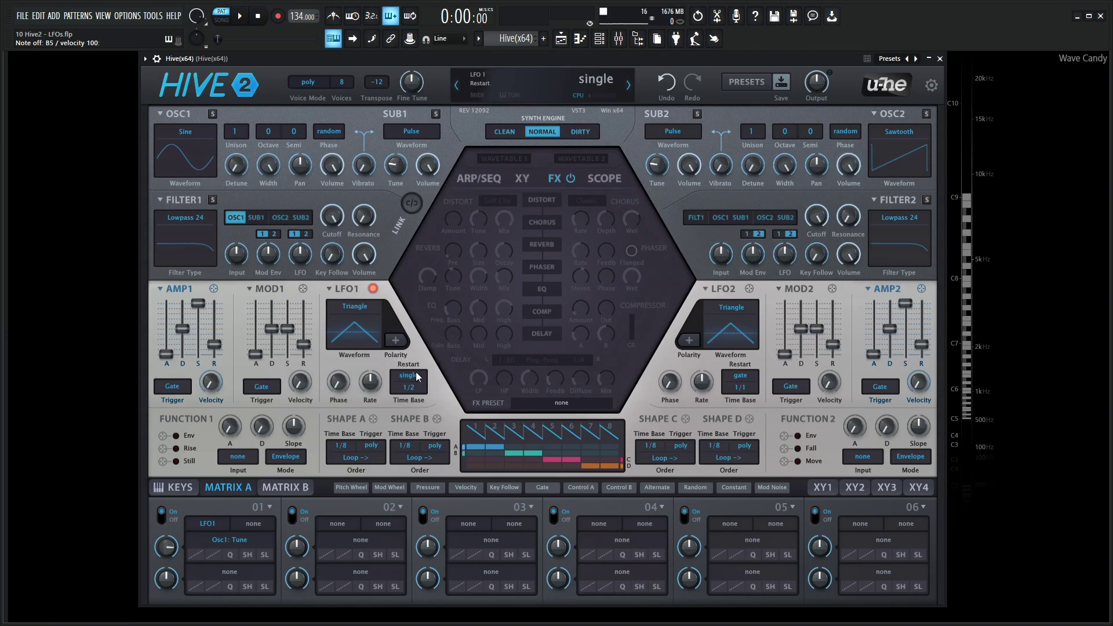
pyautogui.press('n')
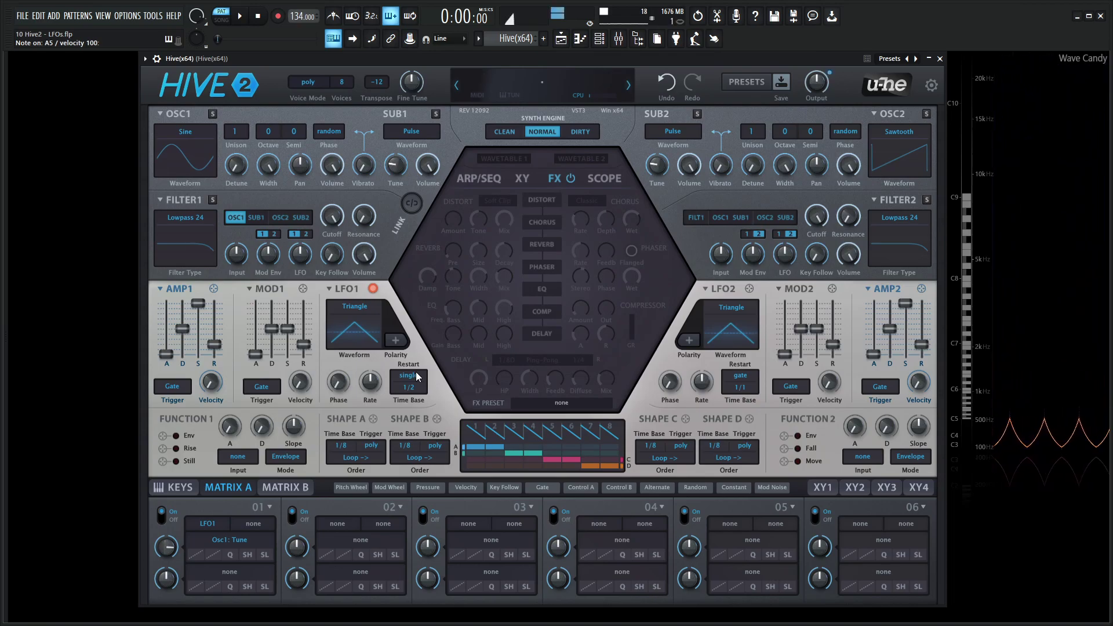
# - Set LFO1's restart mode to random and play several notes to hear varied starts
pyautogui.click(417, 376)
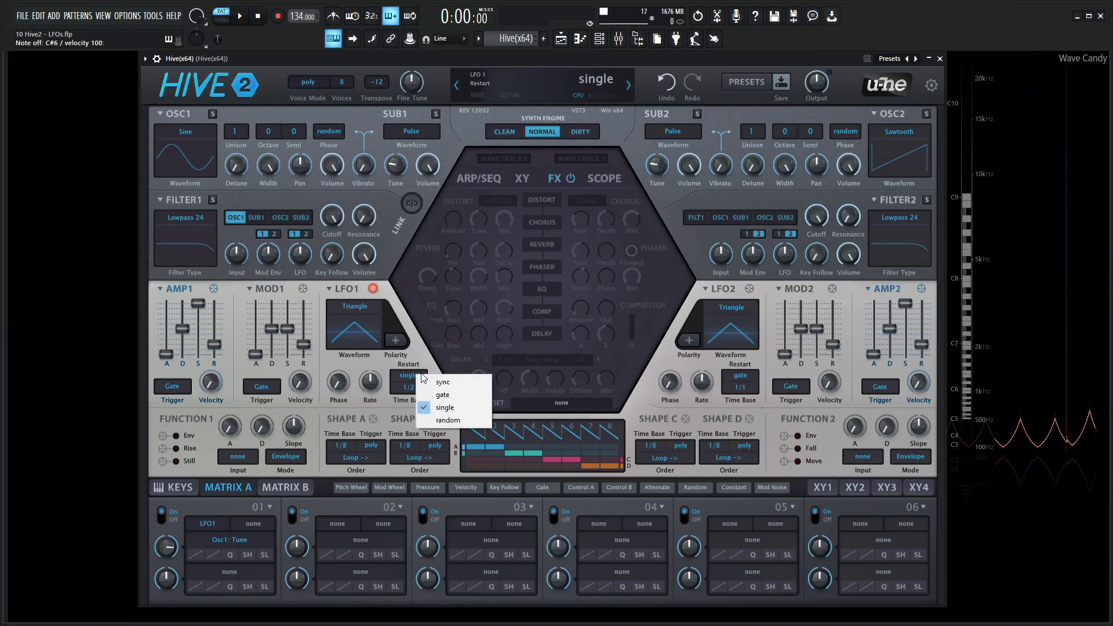
pyautogui.click(467, 422)
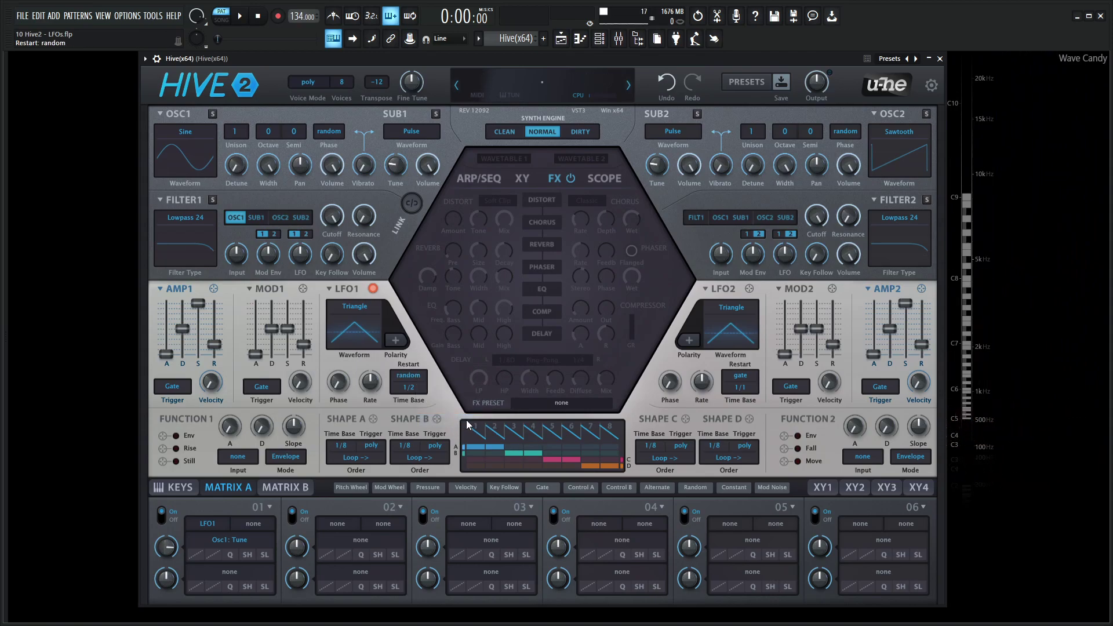
pyautogui.press('6')
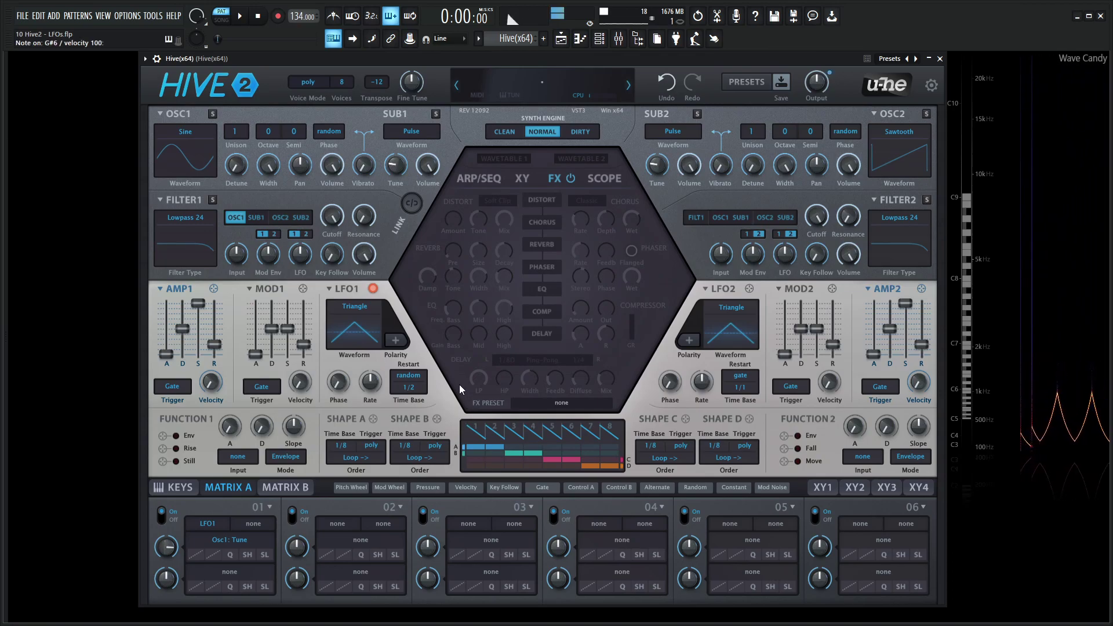
pyautogui.press('g')
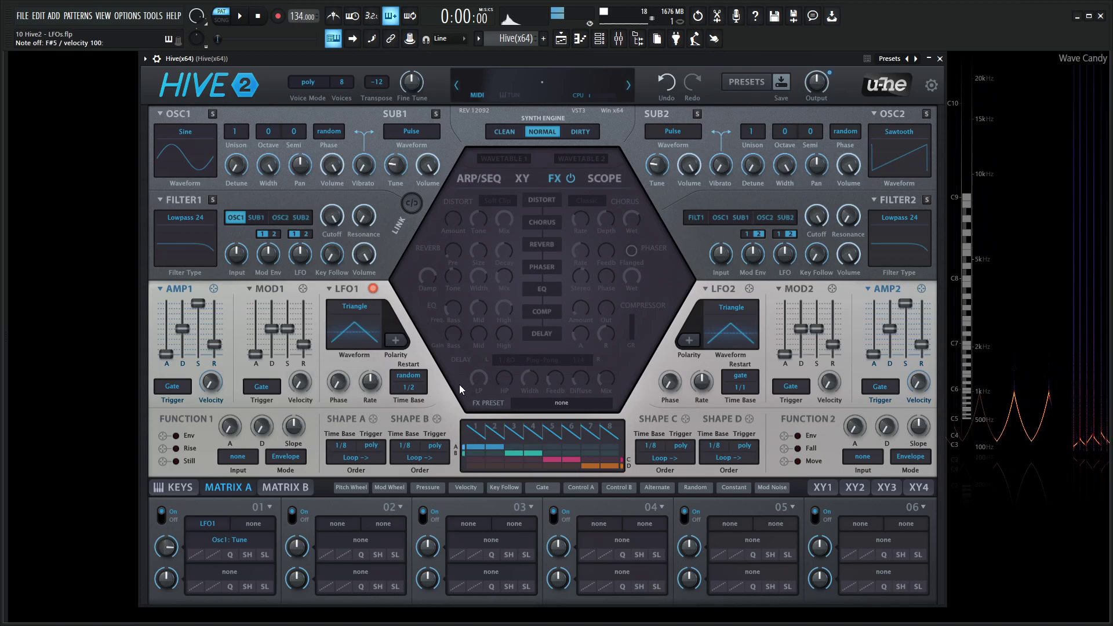
pyautogui.press('g')
pyautogui.press('g')
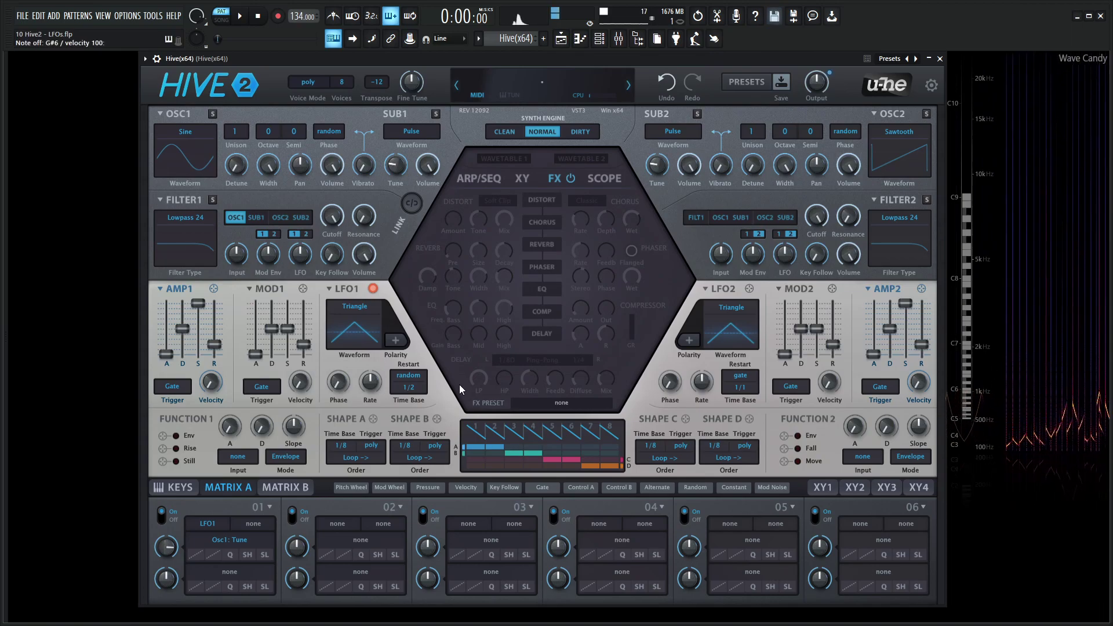
pyautogui.press('6')
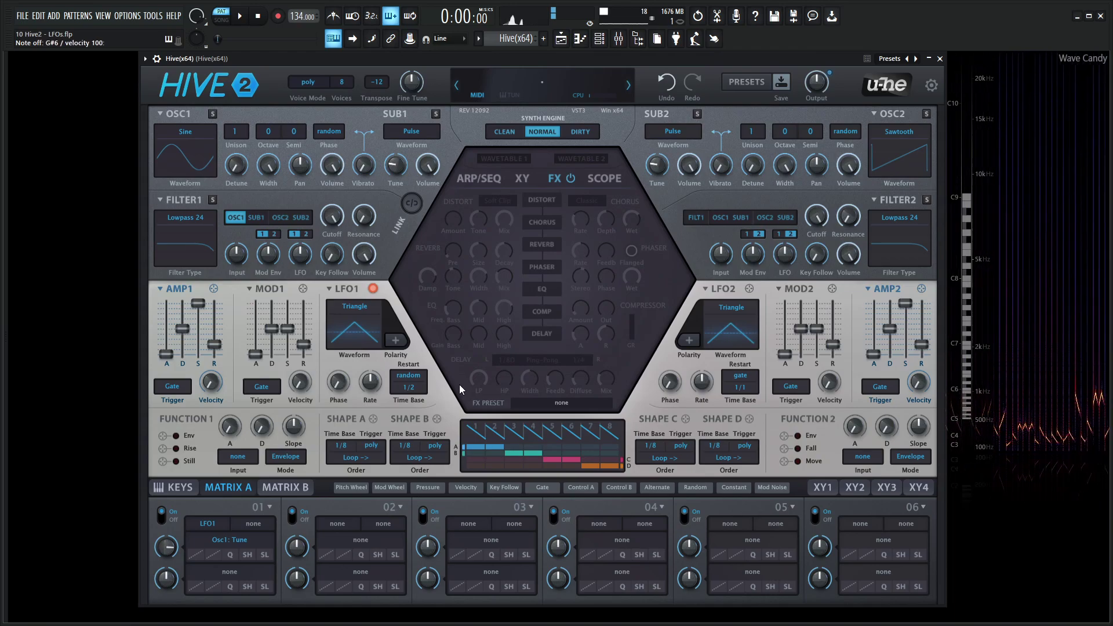
pyautogui.press('5')
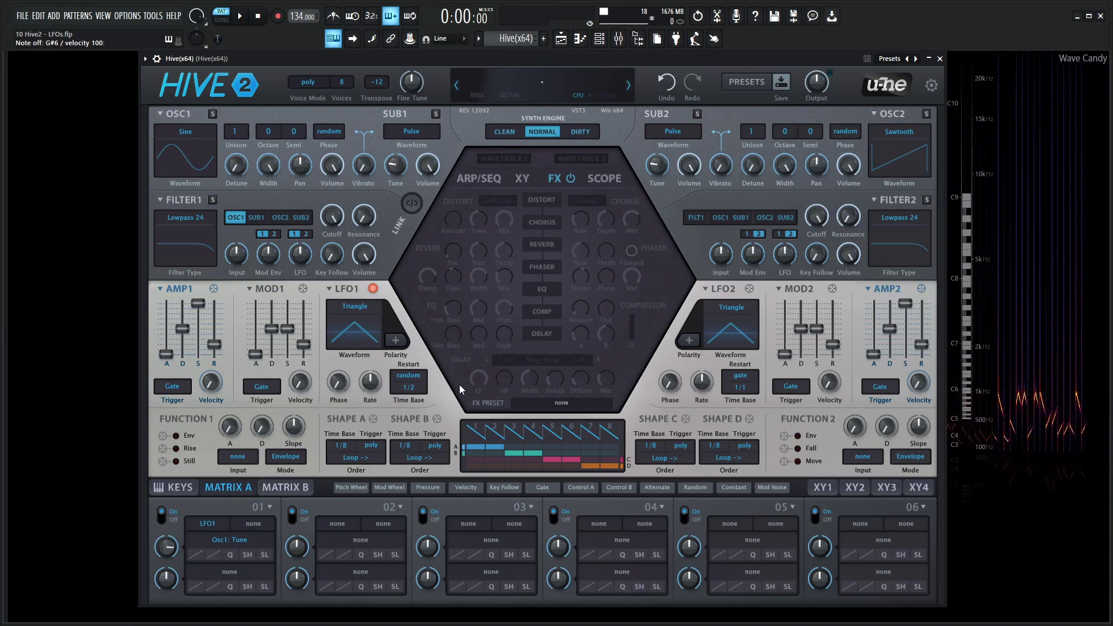
pyautogui.press('6')
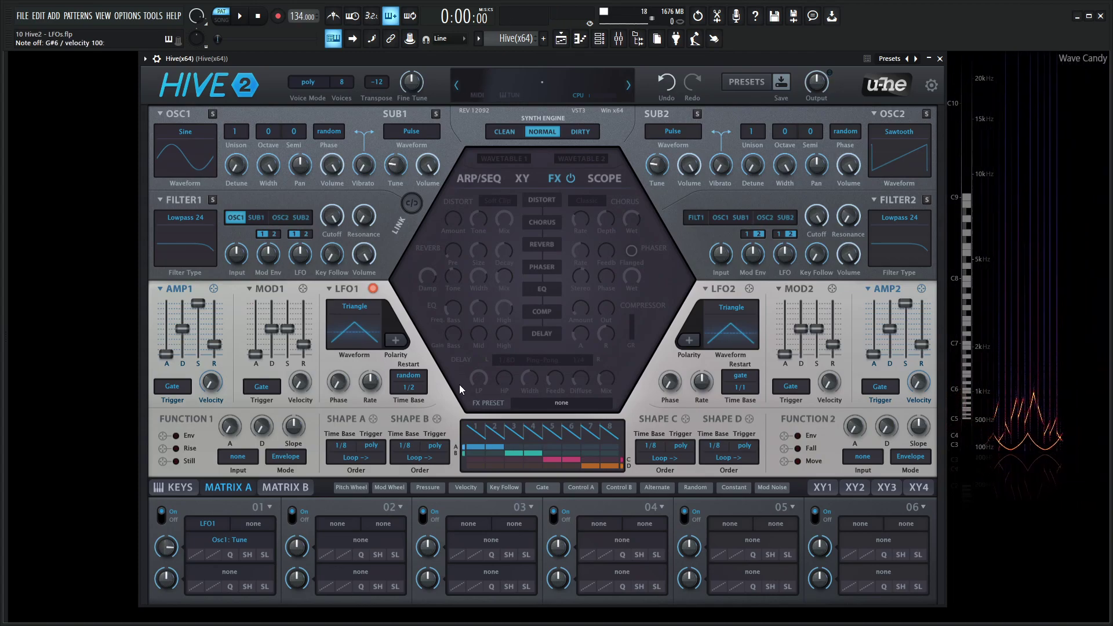
pyautogui.click(410, 375)
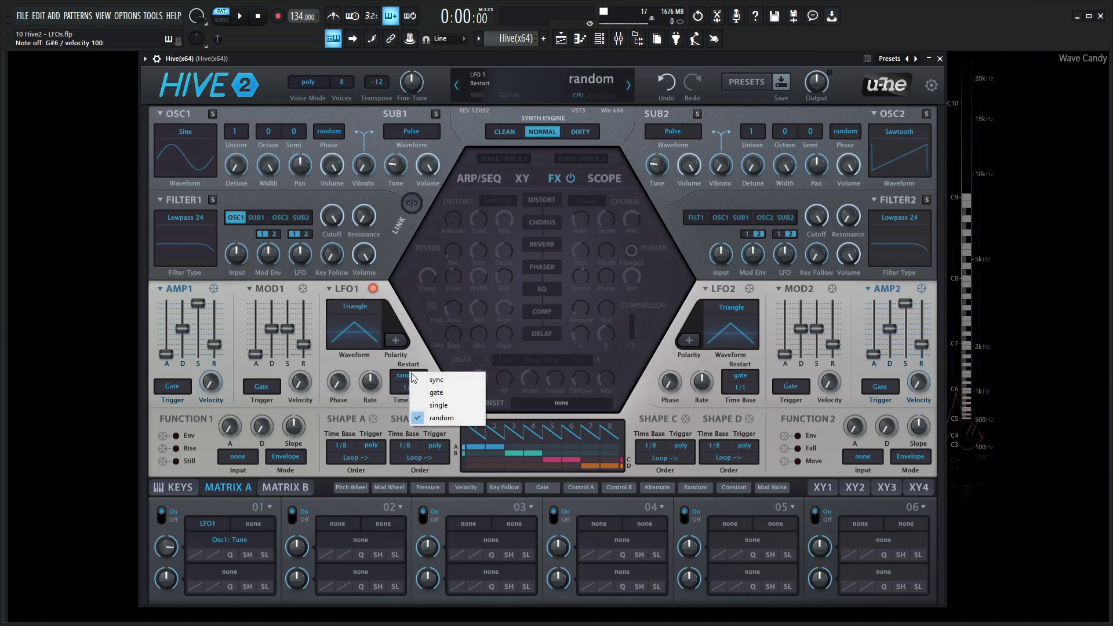
pyautogui.click(419, 345)
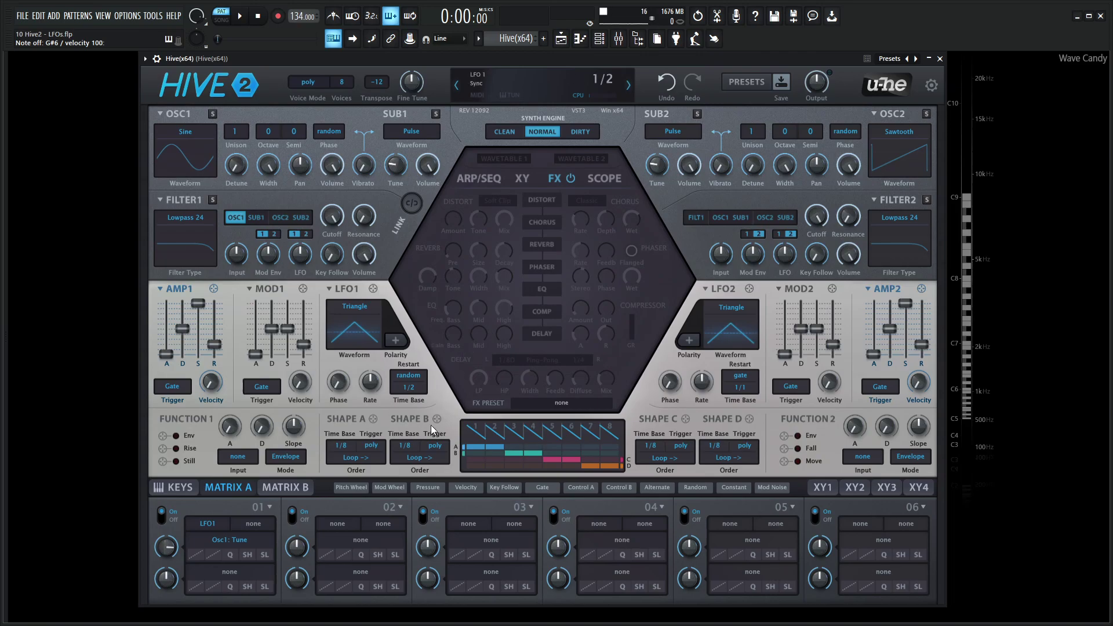
# - Sync LFO1 to an 8/1 time base, returning its Rate knob to 0.00 after trying -1.20
pyautogui.click(409, 392)
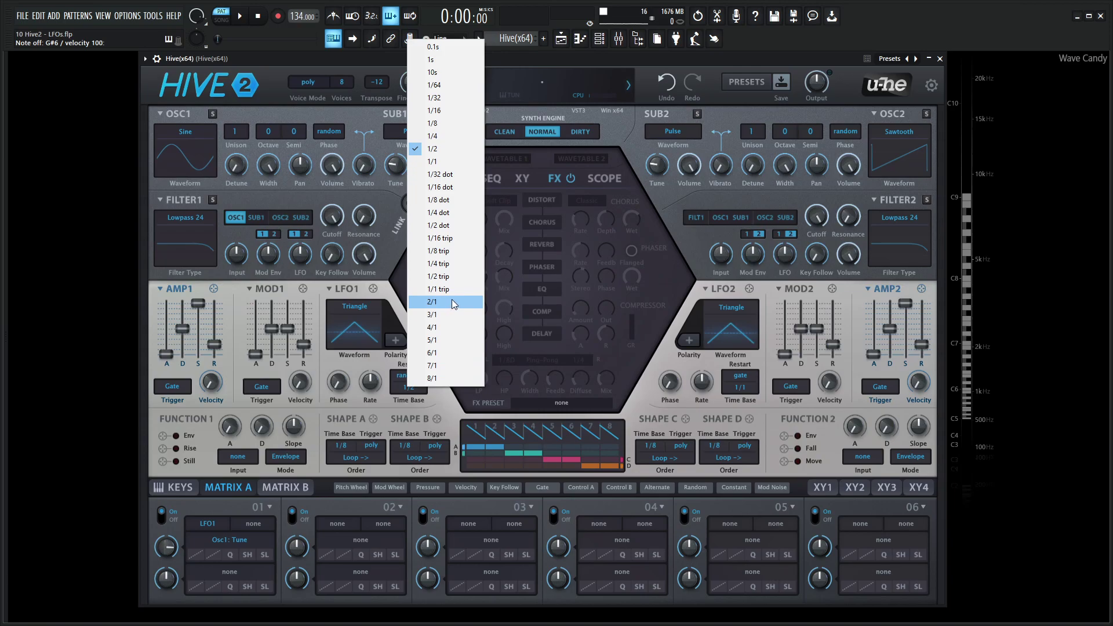
pyautogui.click(453, 382)
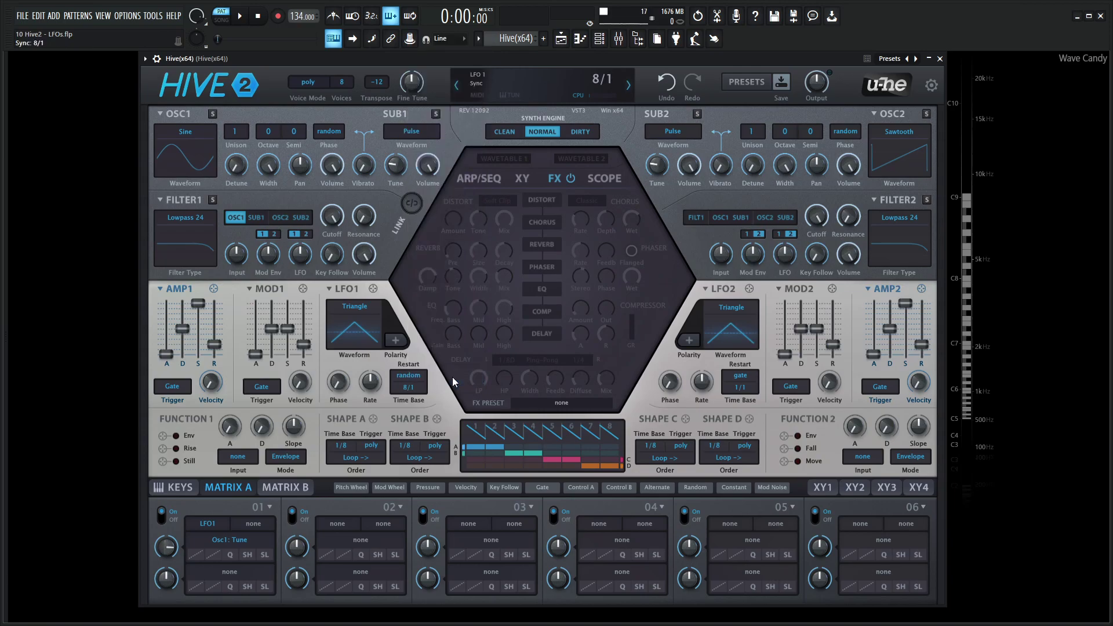
pyautogui.moveTo(371, 382); pyautogui.dragTo(368, 413)
pyautogui.doubleClick(370, 382)
pyautogui.moveTo(370, 382)
pyautogui.mouseDown()
pyautogui.moveTo(372, 401)
pyautogui.moveTo(373, 387)
pyautogui.mouseUp()
pyautogui.click(409, 375)
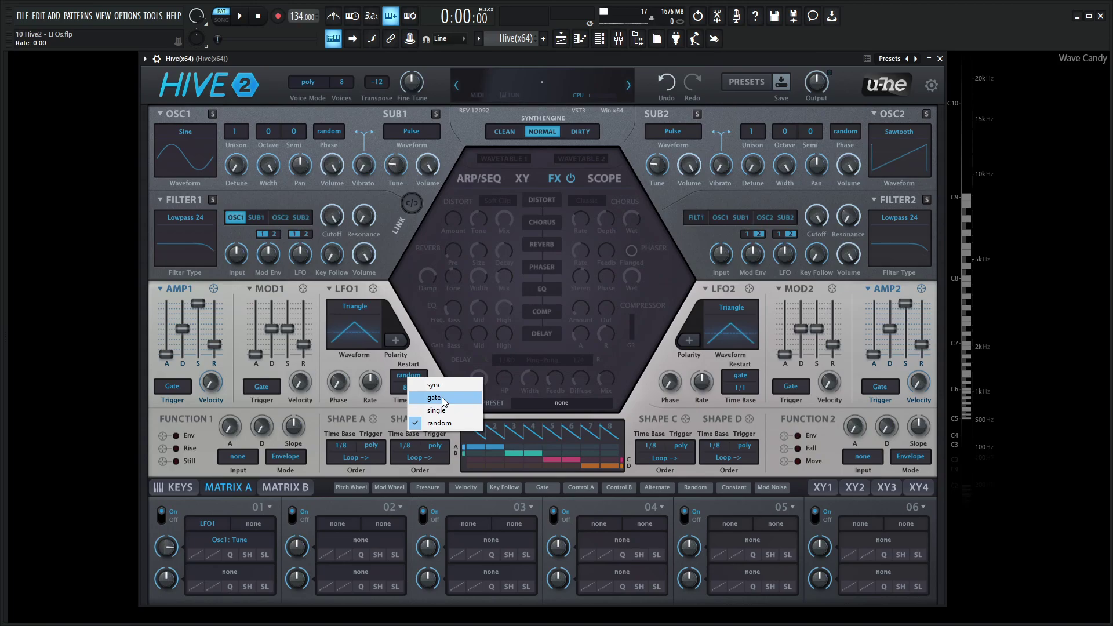
pyautogui.click(362, 406)
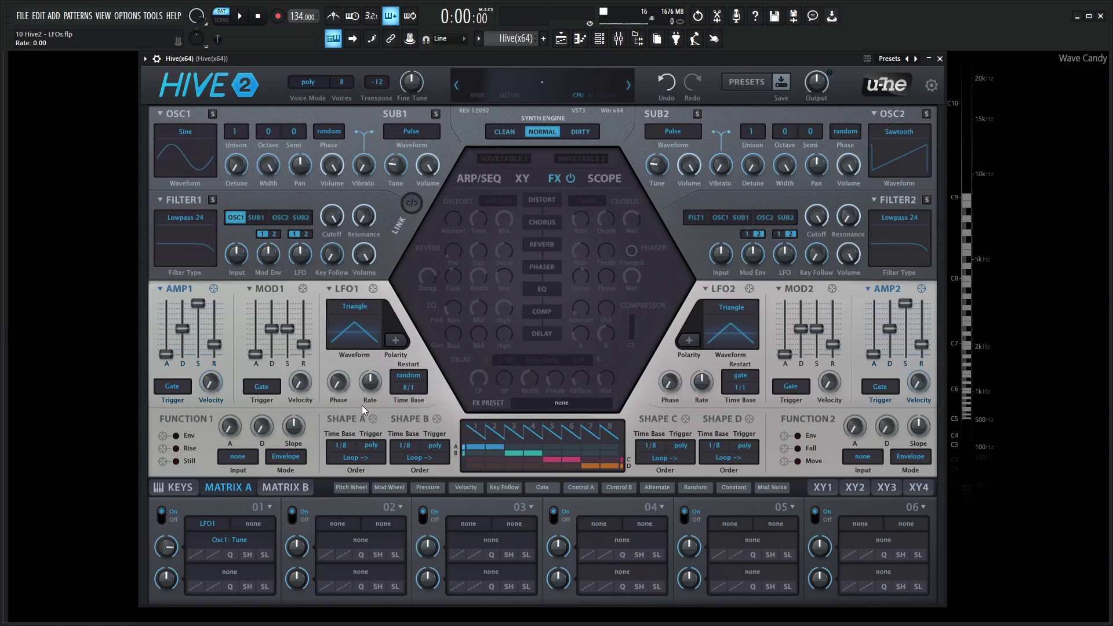